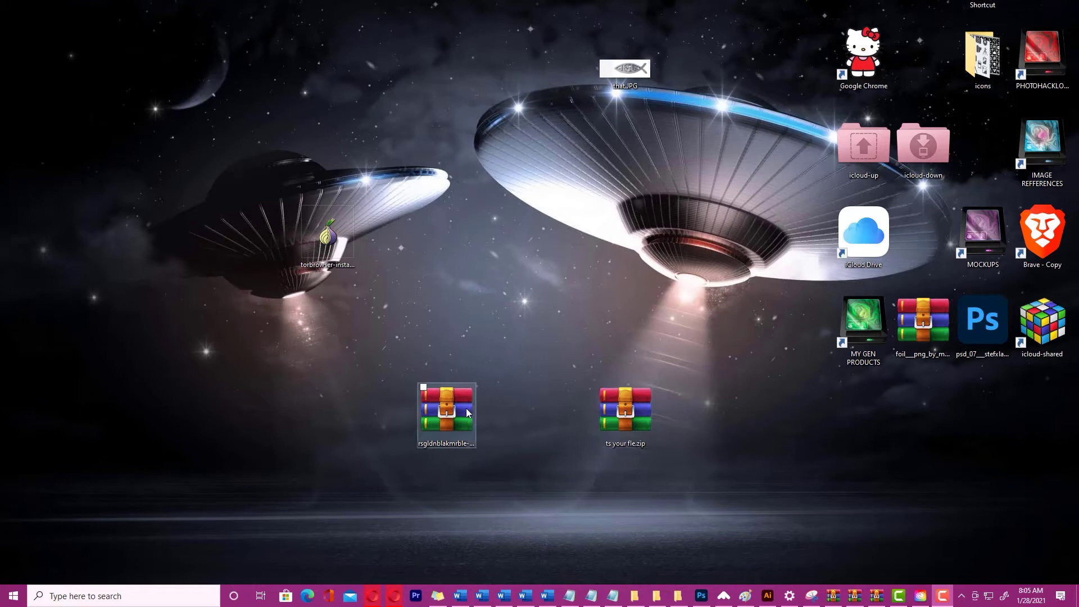
# Step: Move the rsgldnblakmrble icons zip into open space and place iCloud Drive beside MOCKUPS
pyautogui.moveTo(472, 395); pyautogui.dragTo(535, 389)
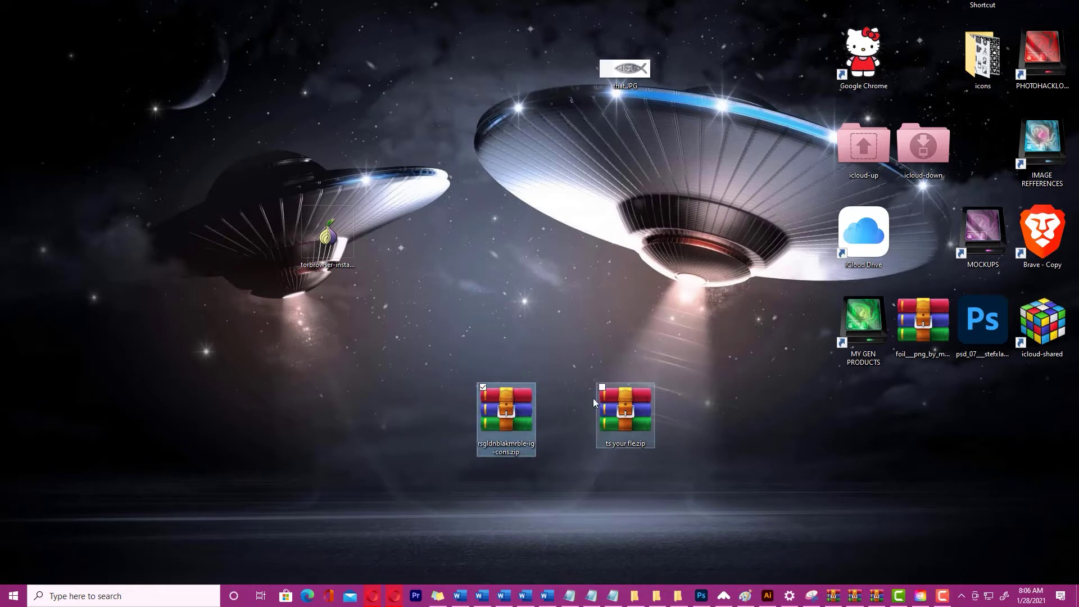
pyautogui.moveTo(492, 393); pyautogui.dragTo(418, 332)
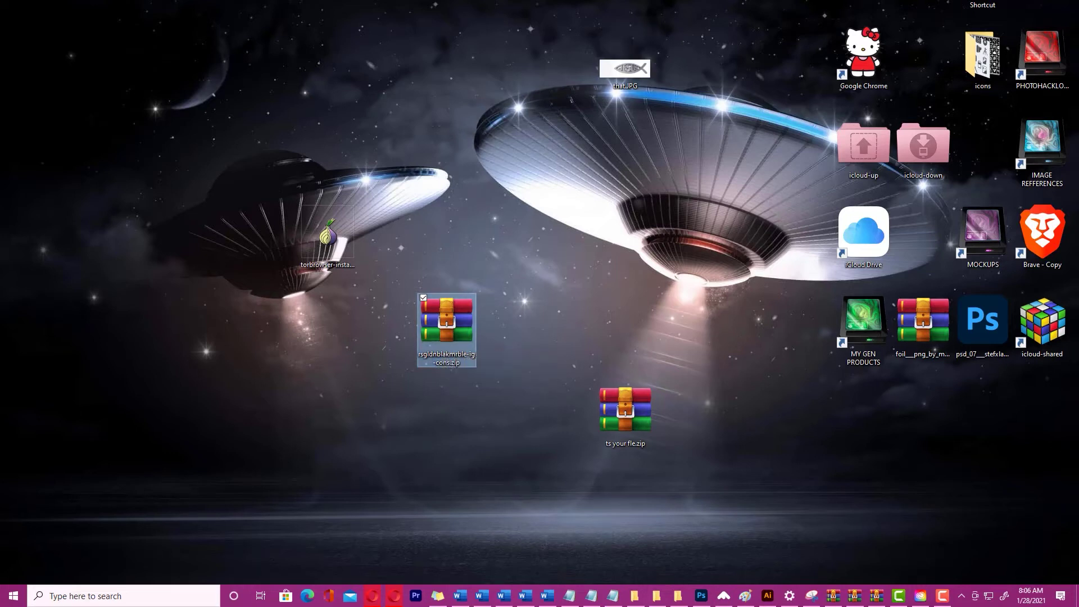
pyautogui.moveTo(868, 245); pyautogui.dragTo(907, 237)
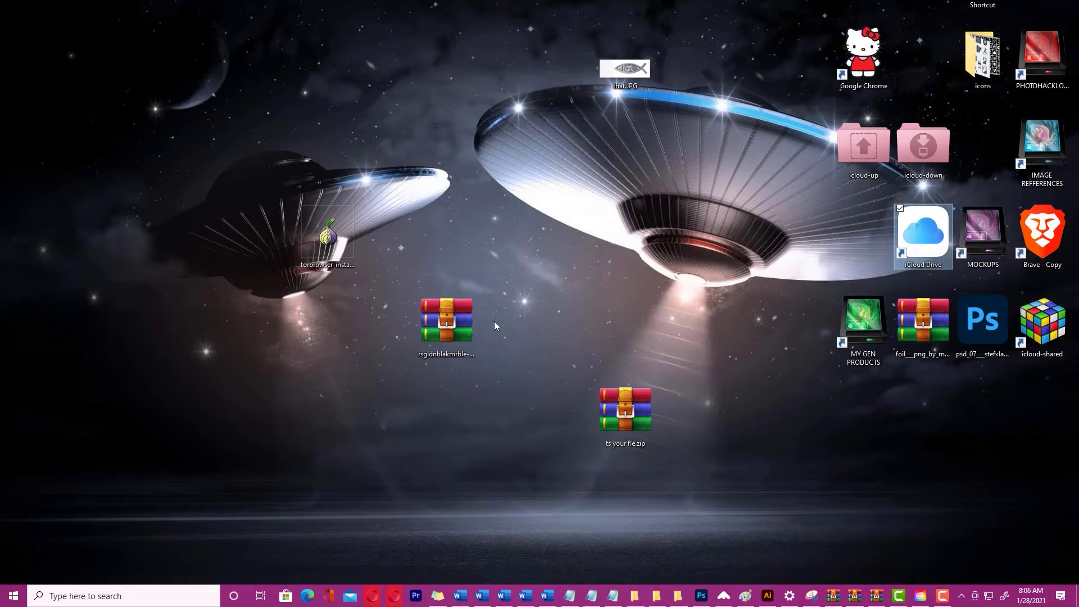
pyautogui.click(922, 154)
pyautogui.click(851, 151)
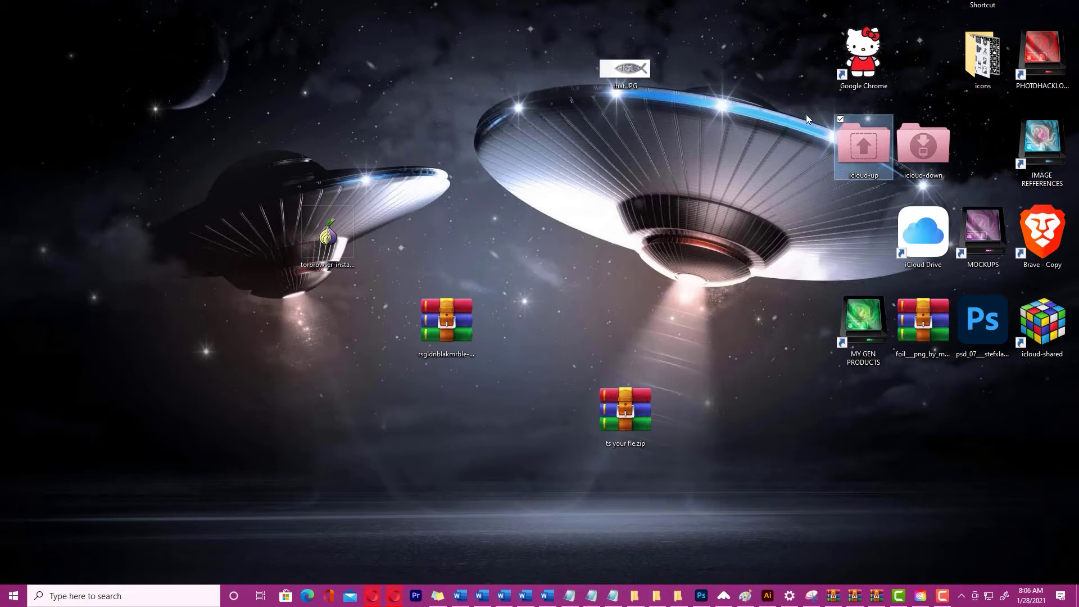
# Step: Extract the rsgldnblakmrble icons zip into its own rsgldnblakmrble-ig-cons folder
pyautogui.rightClick(436, 321)
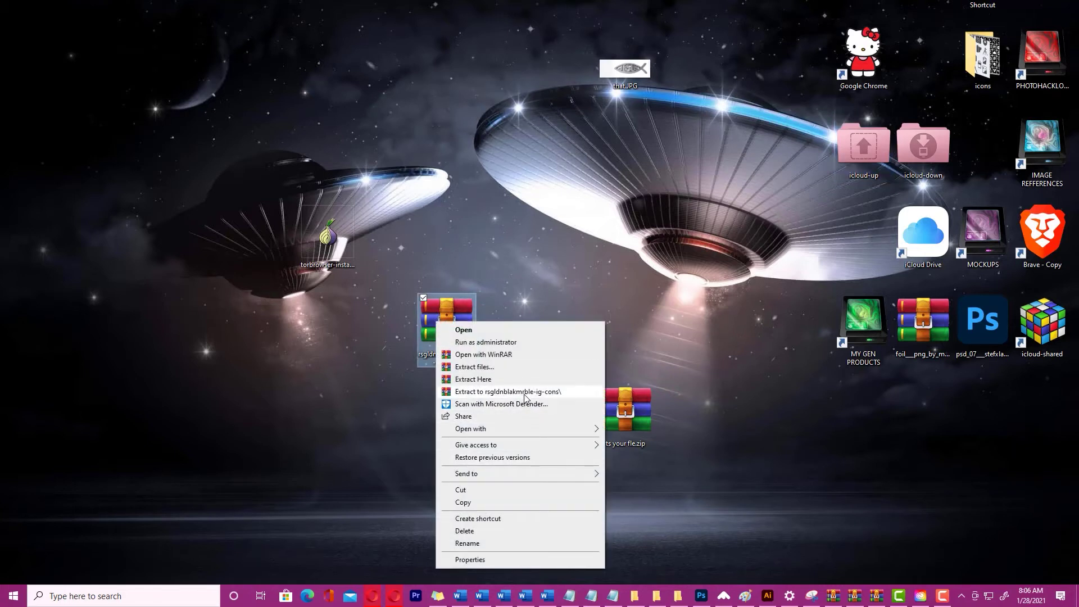
pyautogui.click(521, 392)
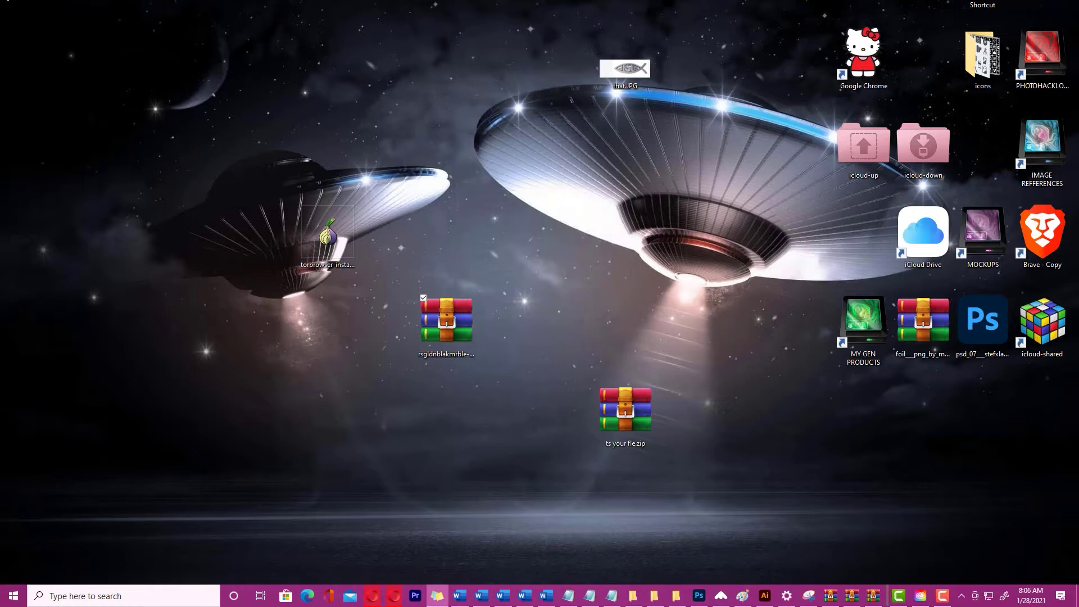
pyautogui.moveTo(250, 90); pyautogui.dragTo(496, 160)
pyautogui.hotkey('ctrl', 'z')
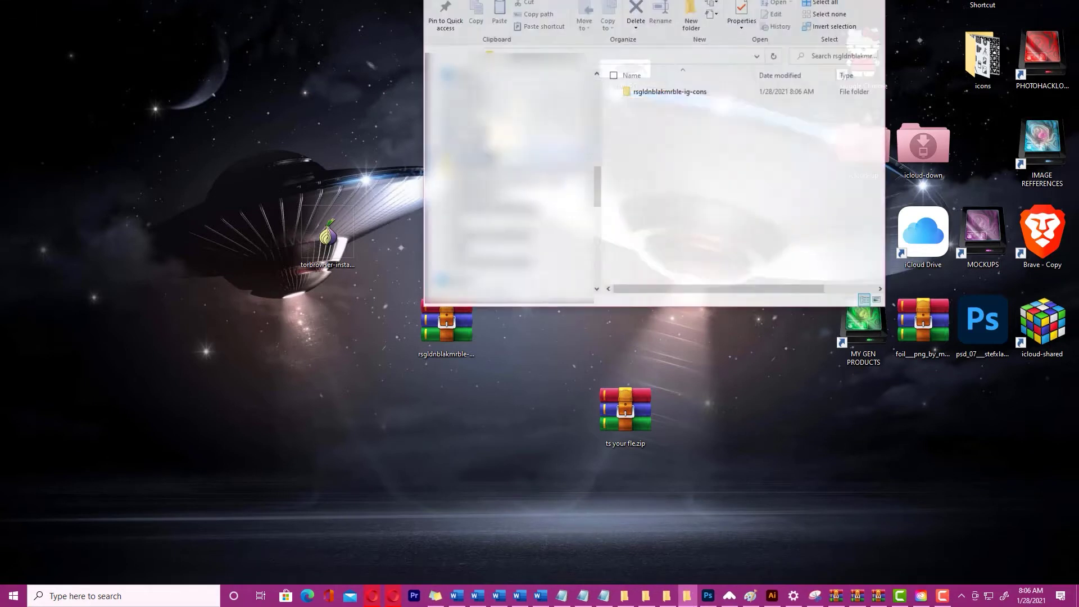
# Step: Open highlight-icons > without circle and maximize the Explorer window
pyautogui.press('Return')
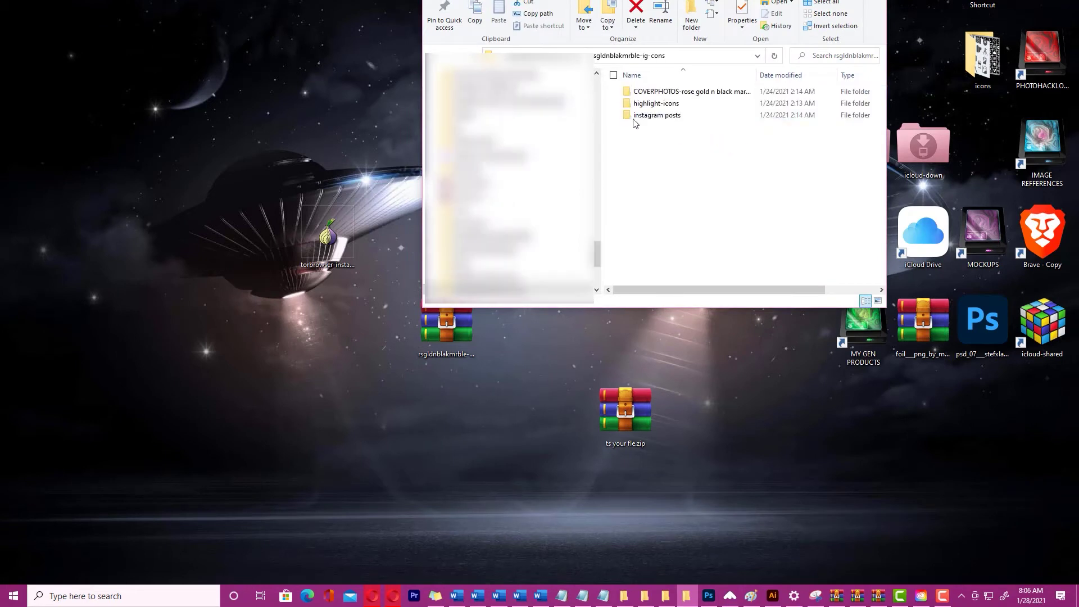
pyautogui.doubleClick(657, 103)
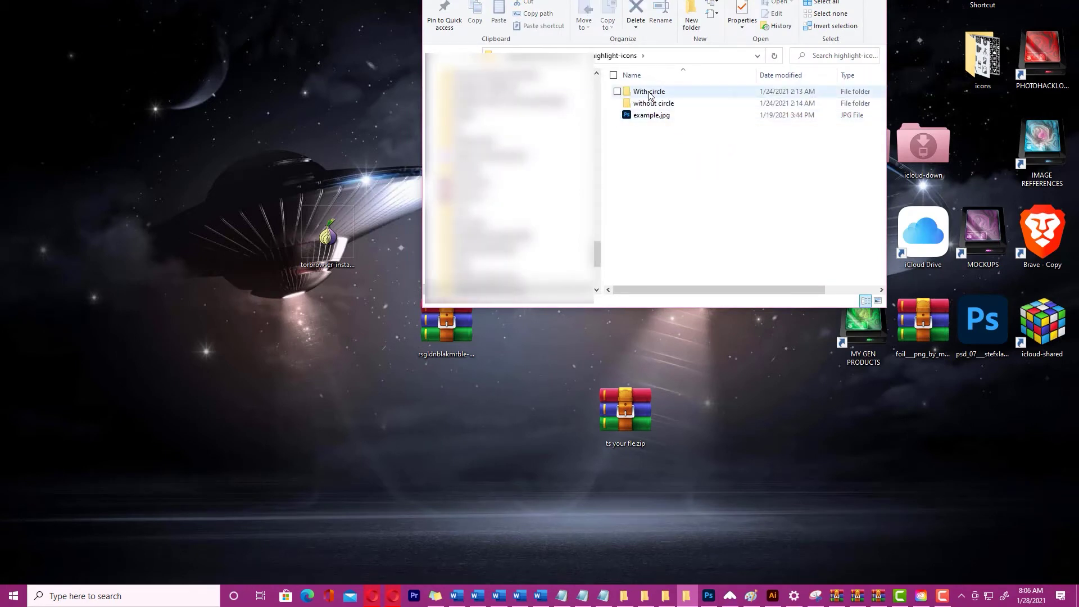
pyautogui.click(654, 103)
pyautogui.press('Return')
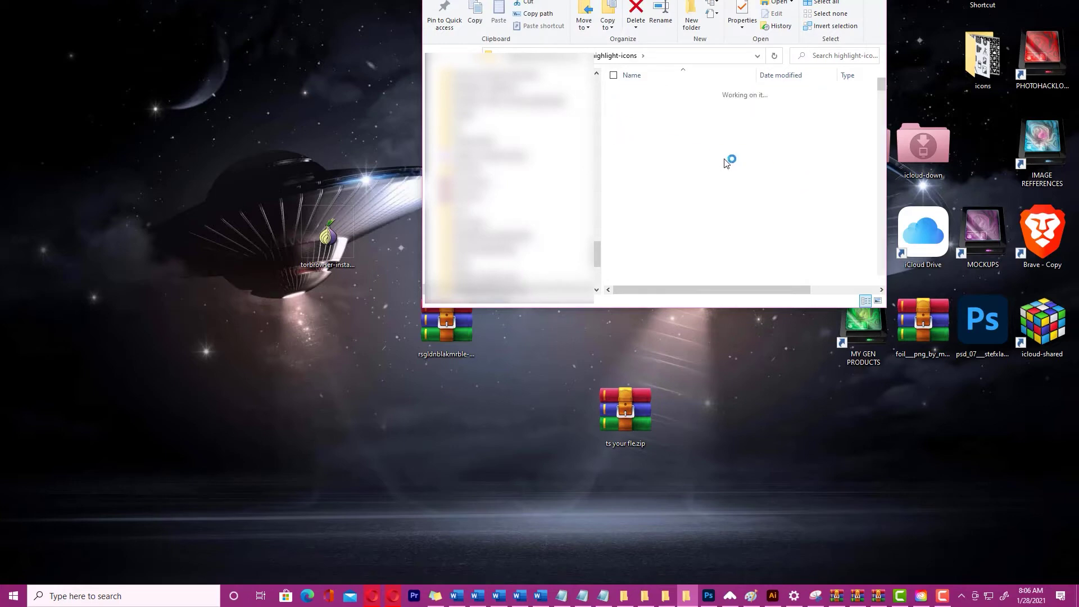
pyautogui.scroll(-5, 714, 157)
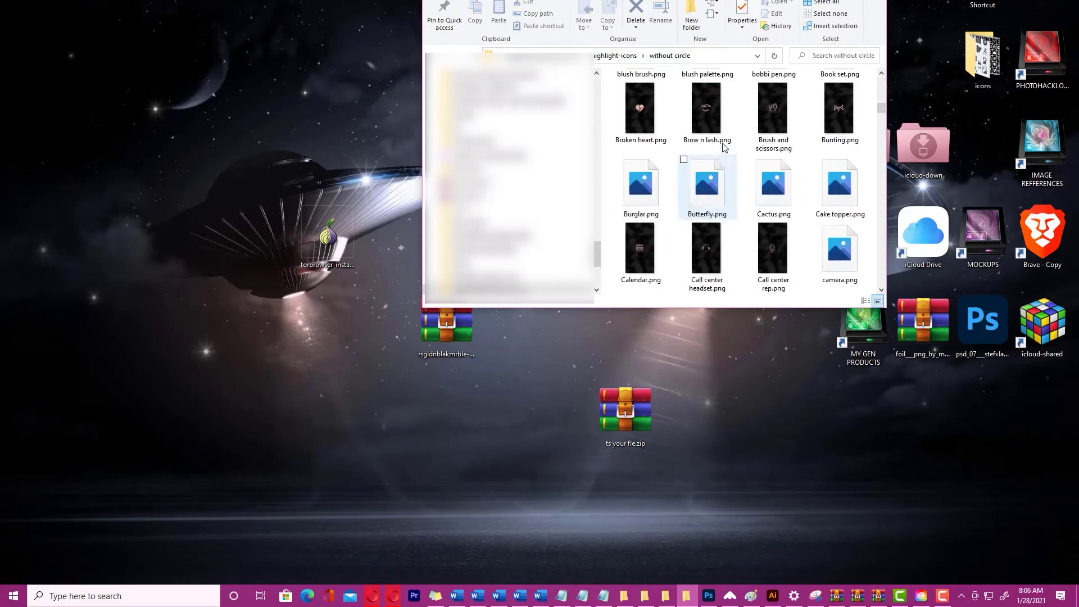
pyautogui.press('super+Up')
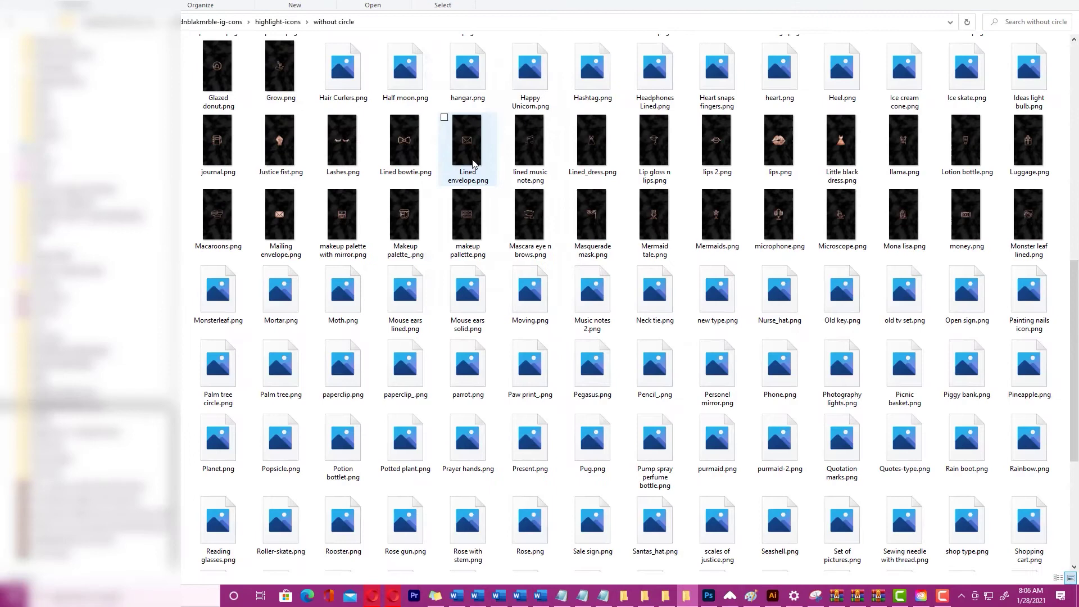
# Step: View Glazed donut.png in Windows Photo Viewer, then step through Grow and Hair Curlers to Half moon
pyautogui.rightClick(228, 74)
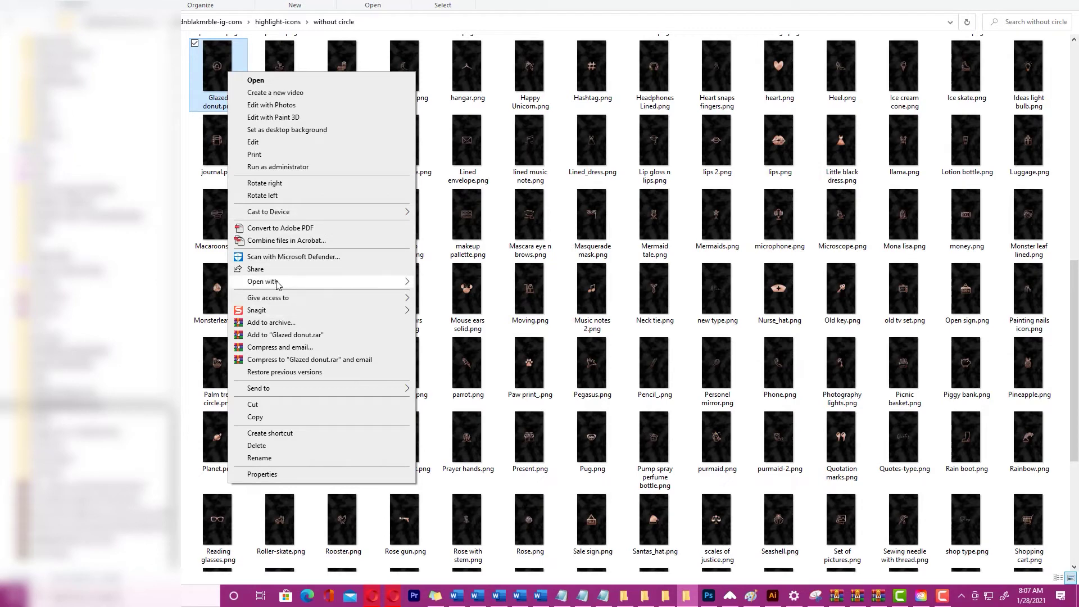
pyautogui.moveTo(277, 283)
pyautogui.click(457, 395)
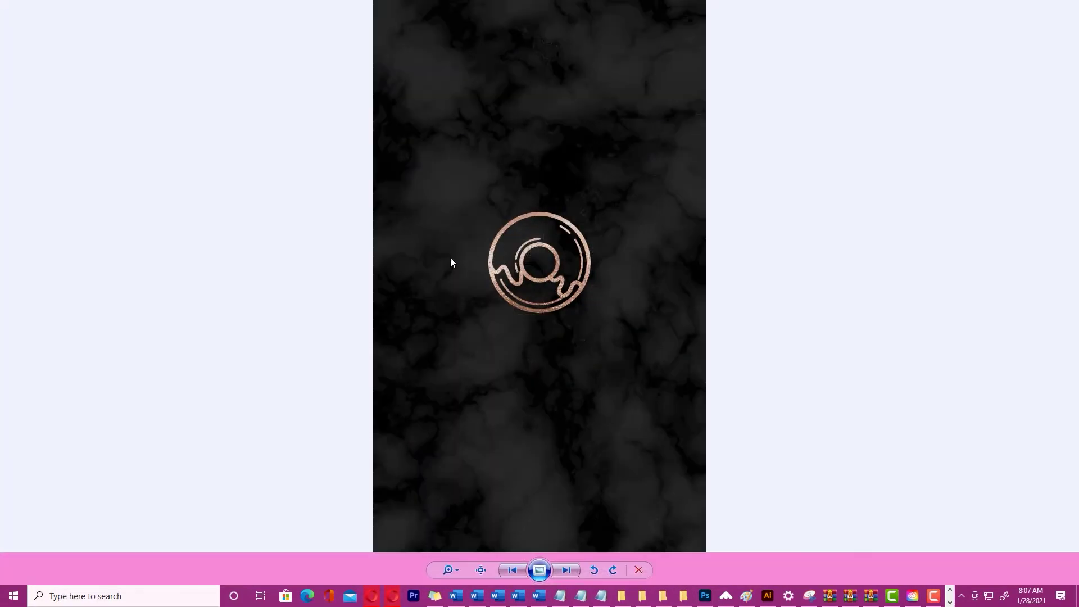
pyautogui.scroll(1, 531, 292)
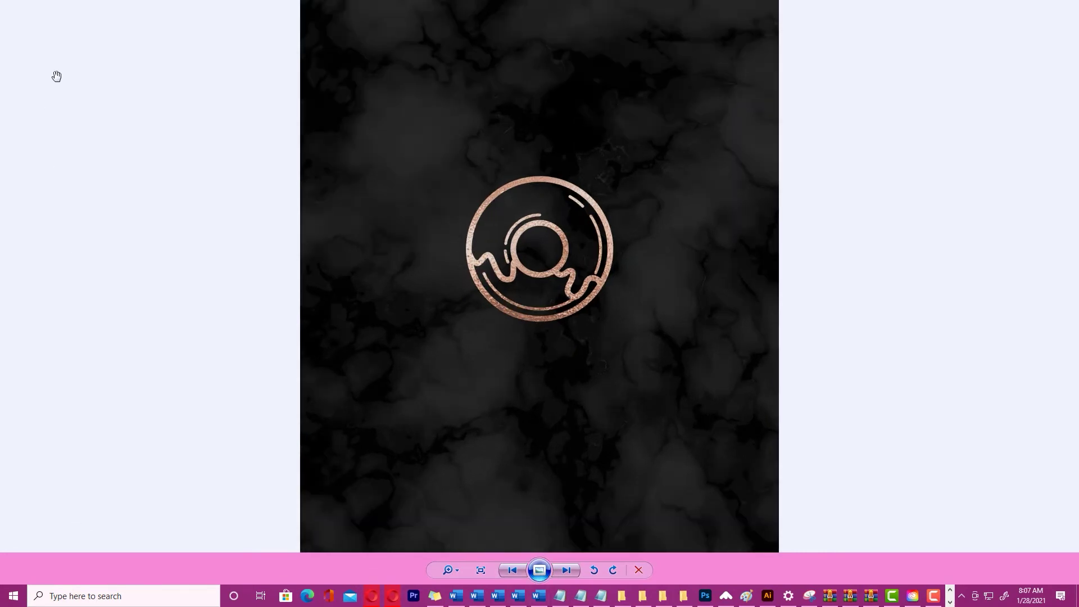
pyautogui.click(448, 570)
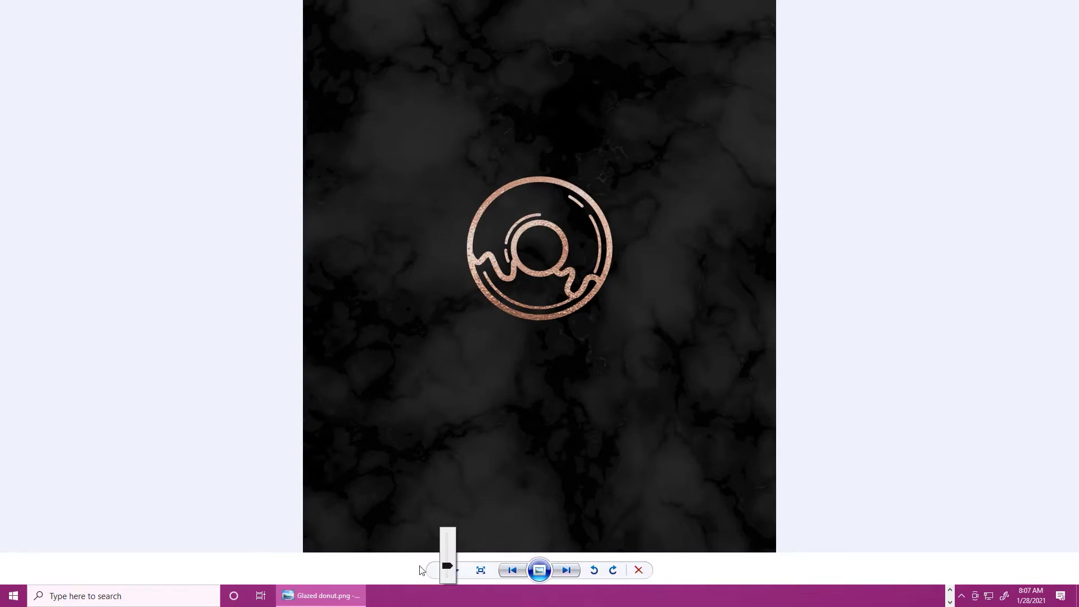
pyautogui.click(572, 571)
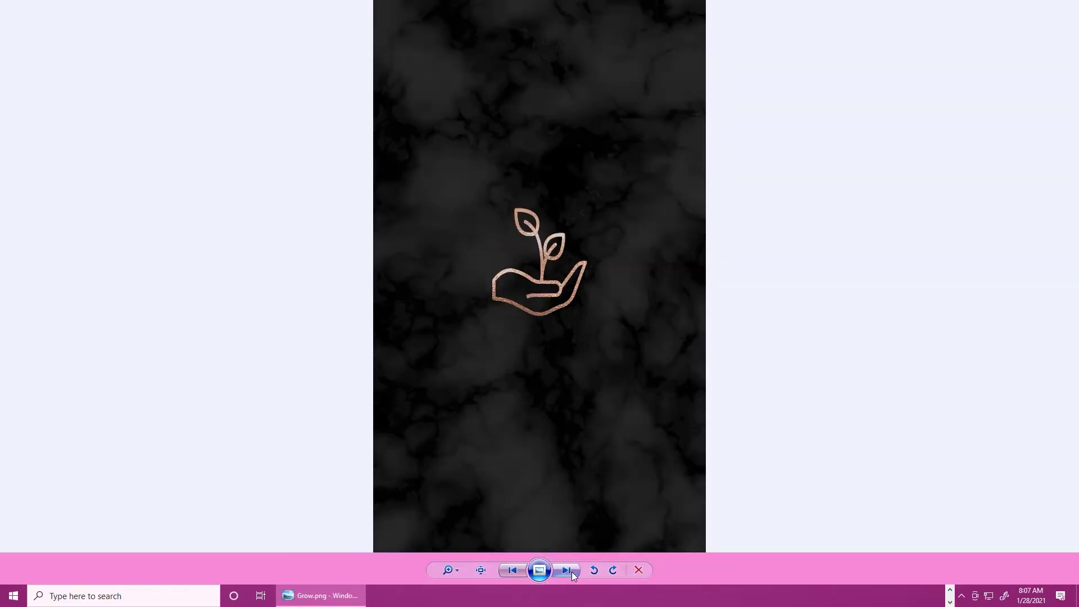
pyautogui.click(571, 572)
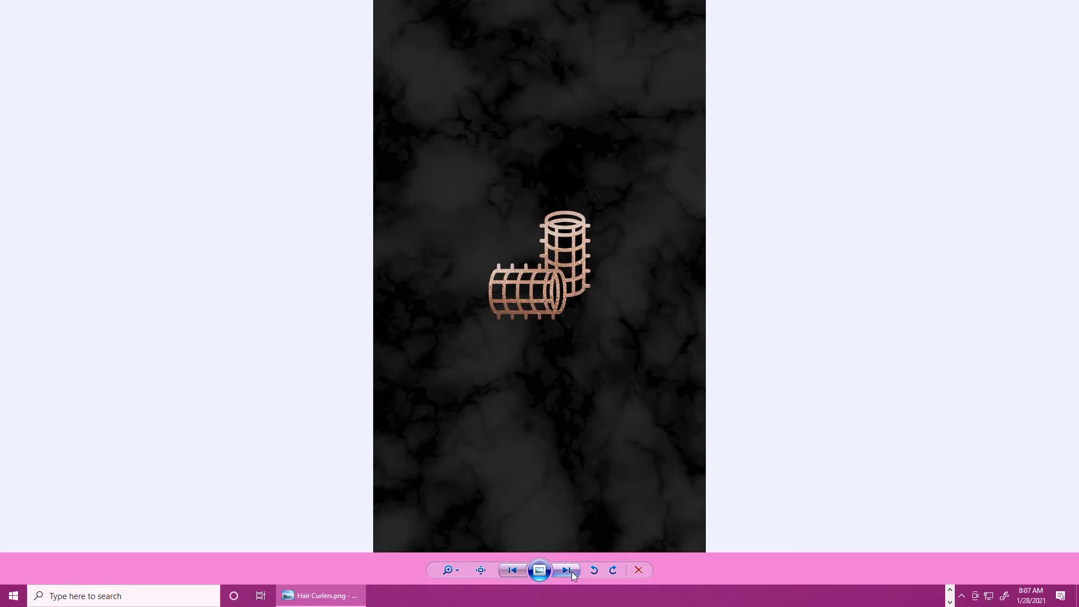
pyautogui.click(571, 572)
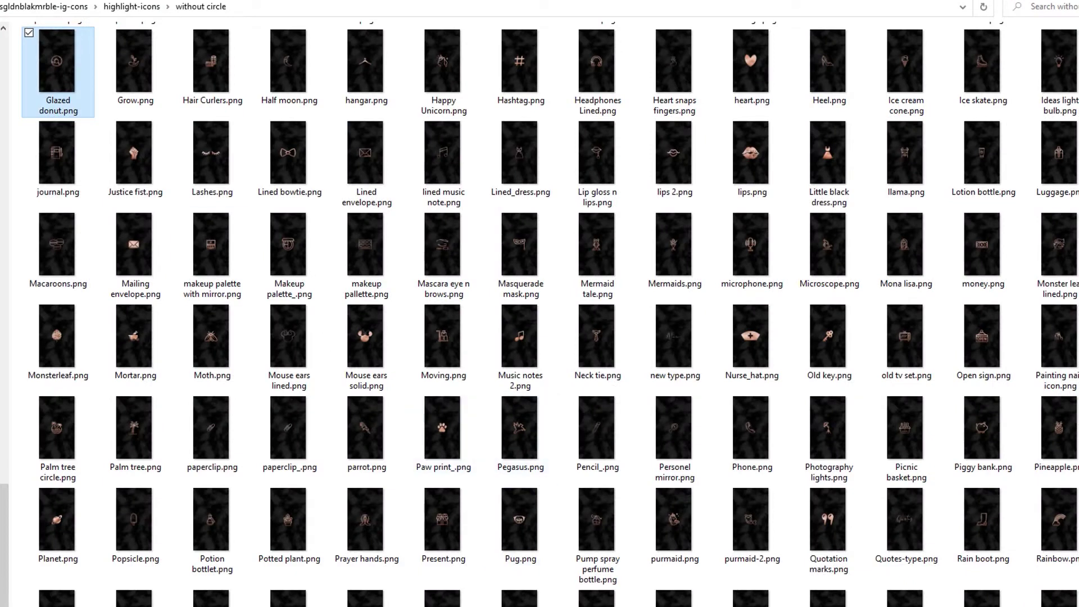
# Step: Go up to highlight-icons and scroll through the icons in the With circle folder
pyautogui.hotkey('alt', 'Up')
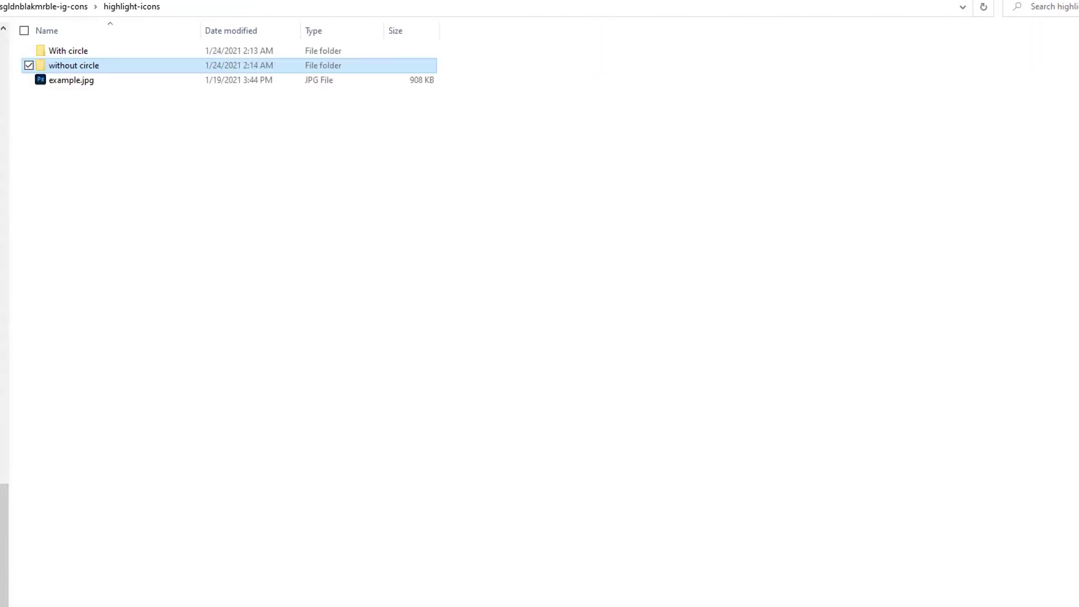
pyautogui.click(80, 50)
pyautogui.doubleClick(79, 52)
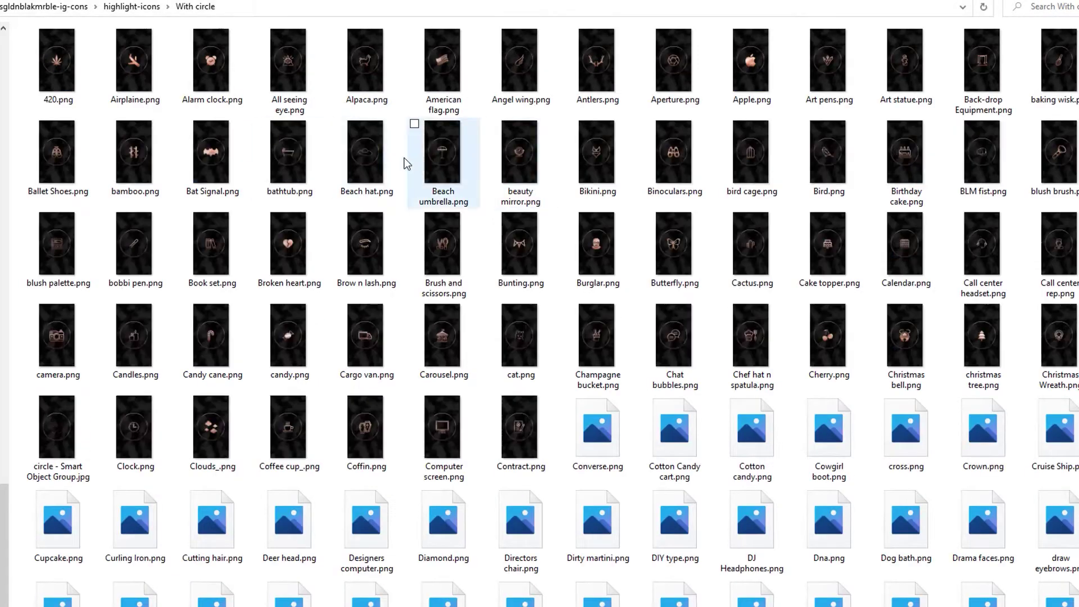
pyautogui.scroll(-10, 403, 157)
pyautogui.scroll(6, 402, 159)
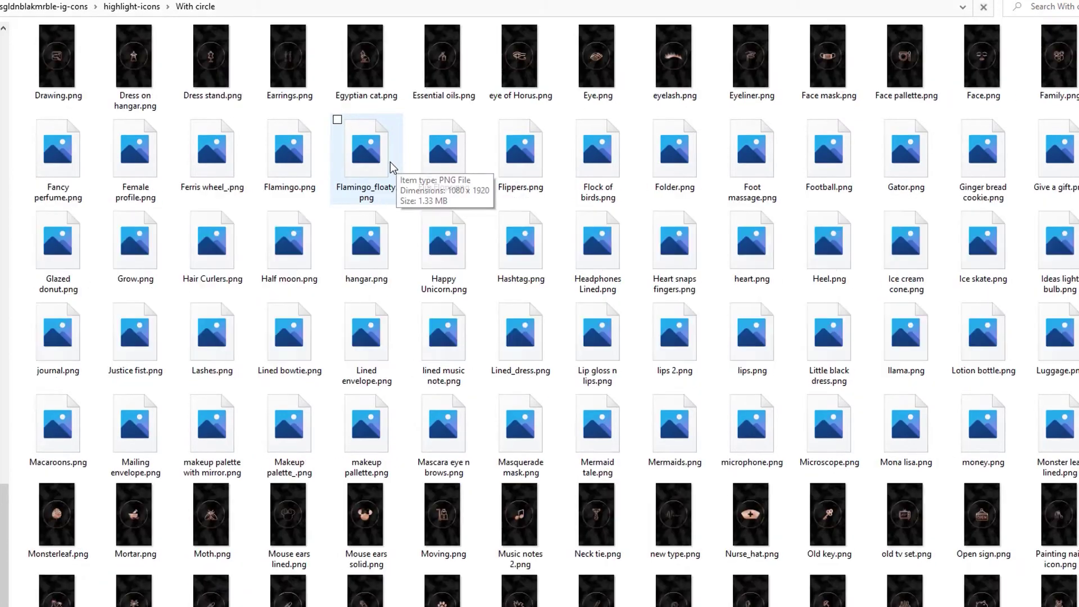
pyautogui.scroll(7, 390, 162)
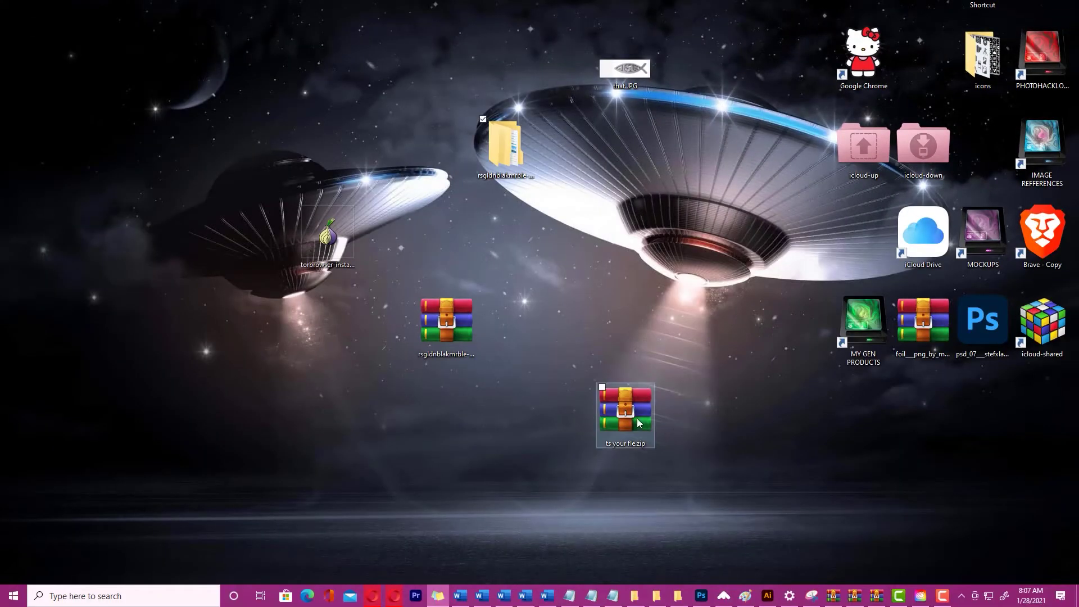
# Step: Extract ts your fle.zip on the desktop and open the new ts your fle folder
pyautogui.rightClick(637, 418)
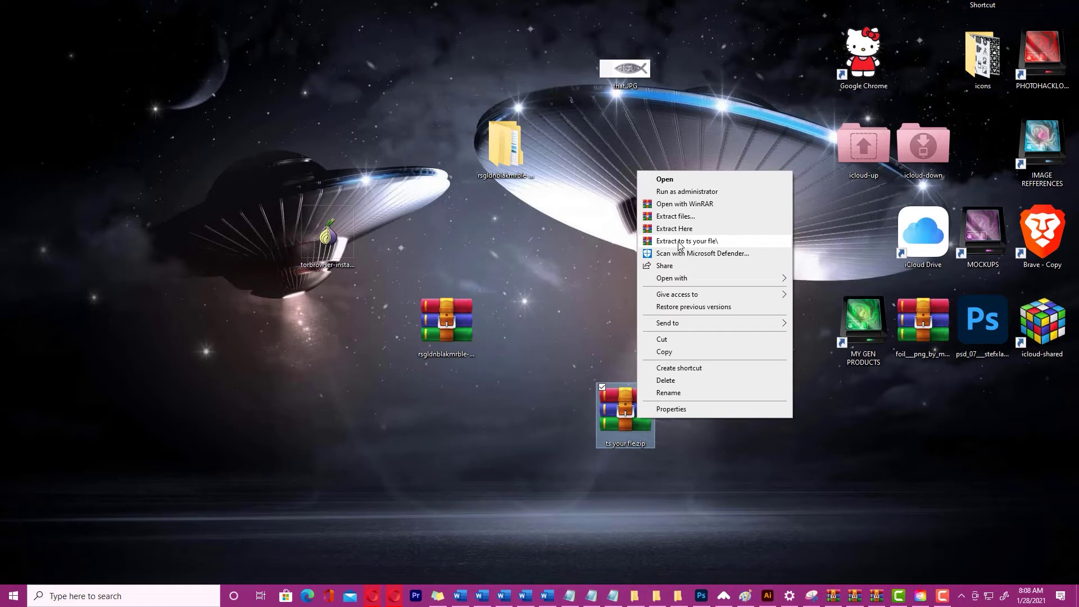
pyautogui.click(679, 242)
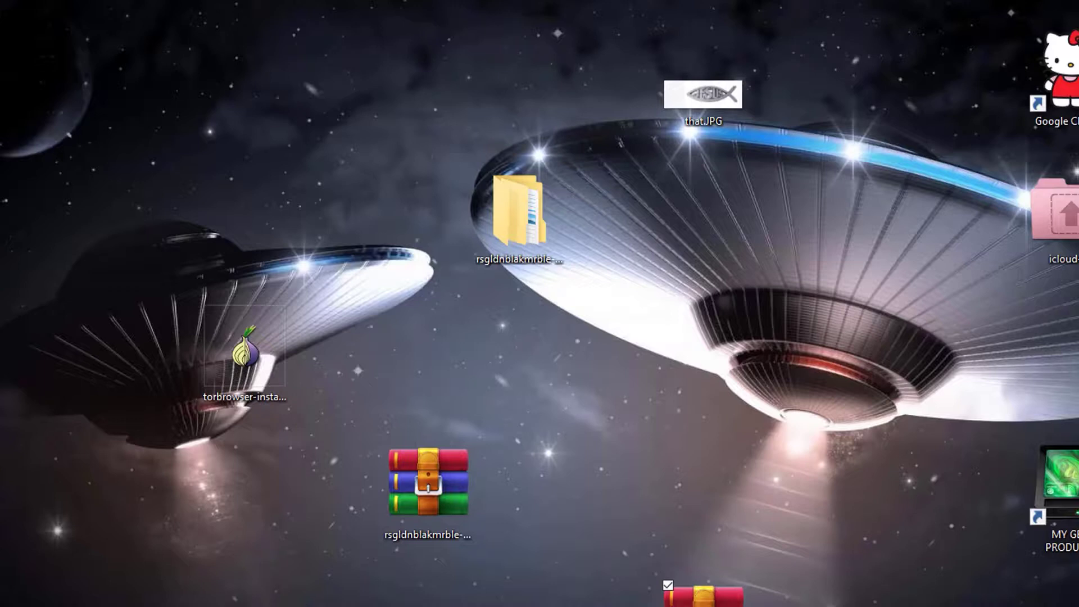
pyautogui.click(697, 477)
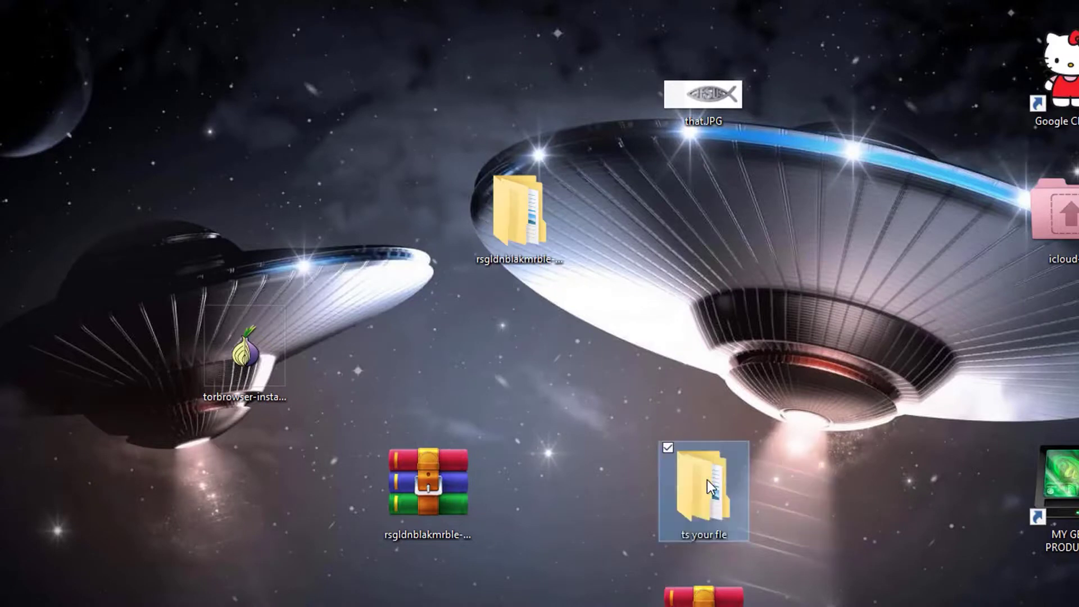
pyautogui.doubleClick(702, 459)
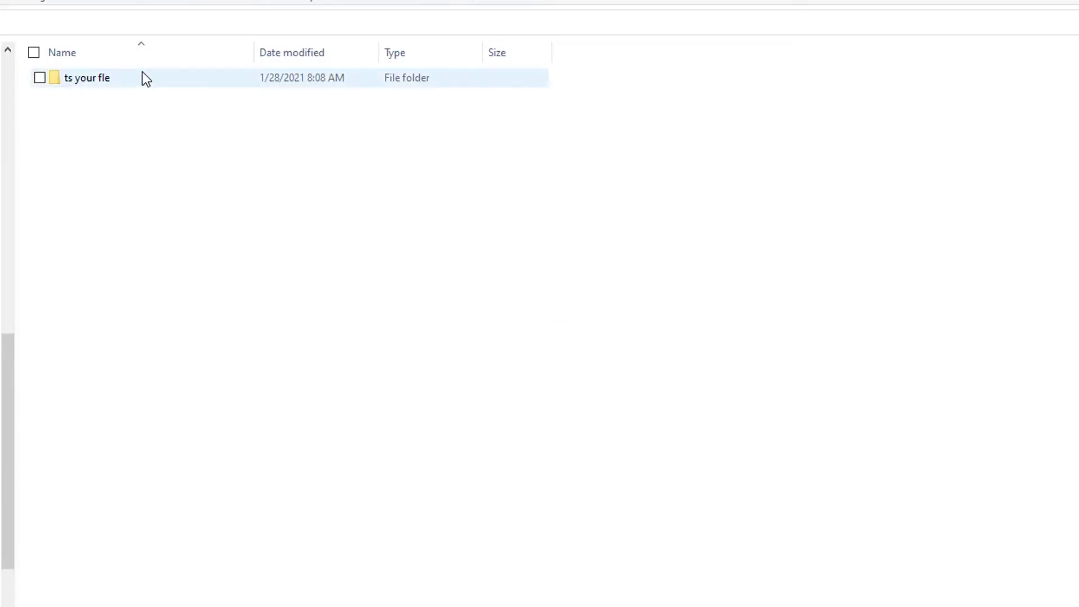
# Step: Open 'open me download link inside.txt' from the nested ts your fle folder in Notepad
pyautogui.click(143, 72)
pyautogui.doubleClick(142, 73)
pyautogui.doubleClick(109, 83)
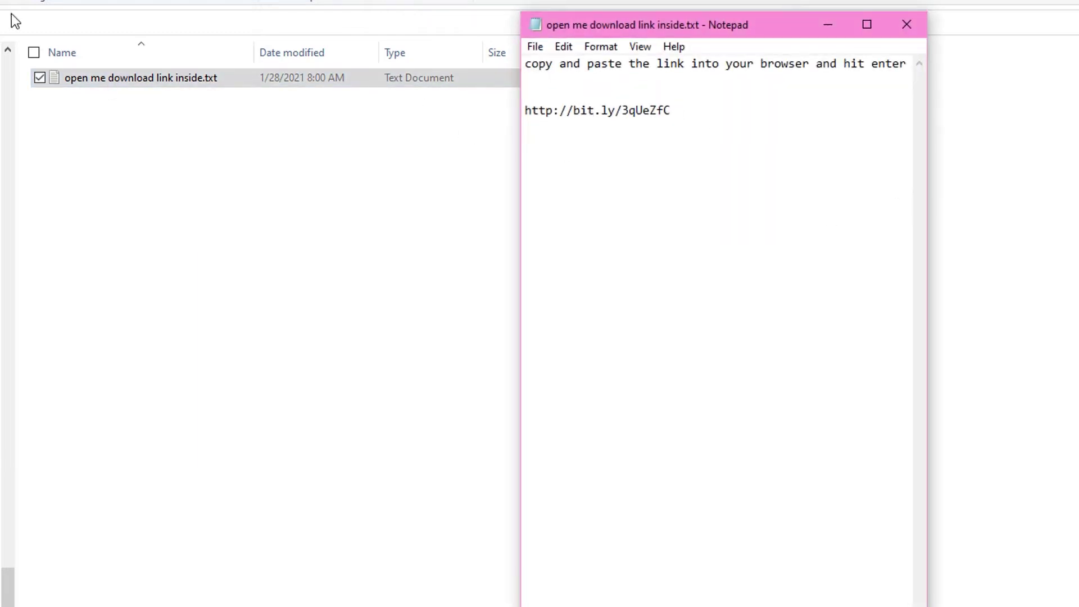
# Step: Copy the bit.ly download link from the text file and close Notepad
pyautogui.moveTo(727, 112); pyautogui.dragTo(524, 111)
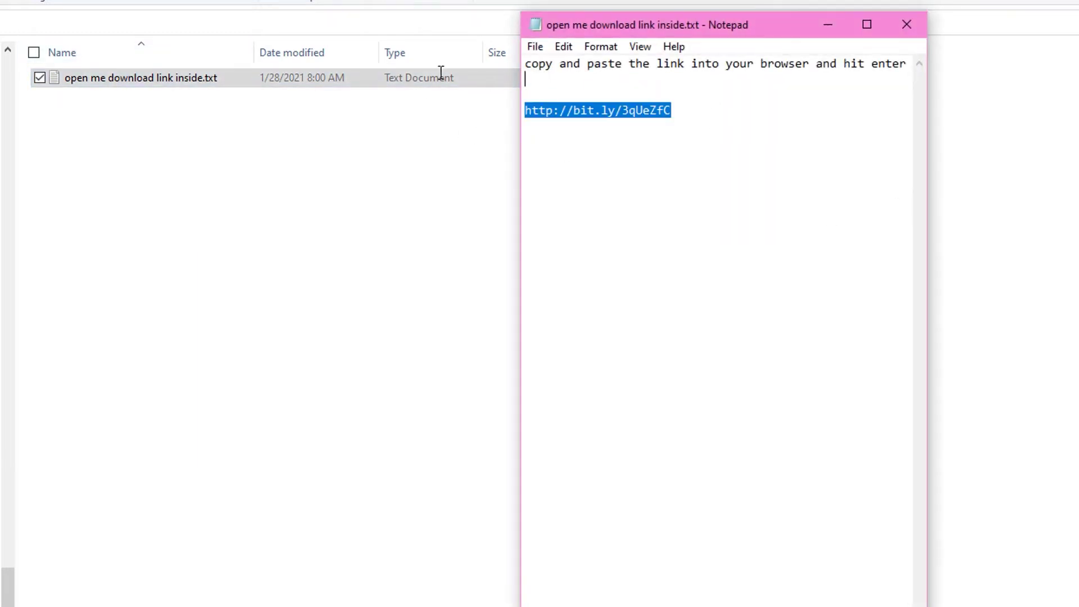
pyautogui.rightClick(545, 102)
pyautogui.click(571, 159)
pyautogui.hotkey('alt', 'F4')
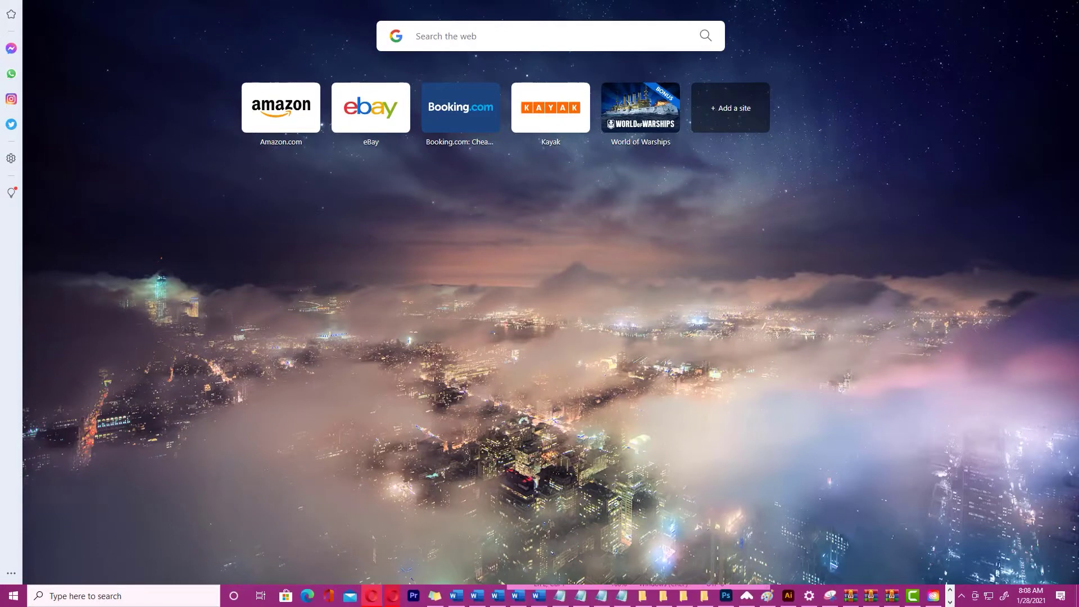
# Step: Paste the bit.ly link into Opera's address bar and dismiss the suggestion dropdown
pyautogui.hotkey('ctrl', 'v')
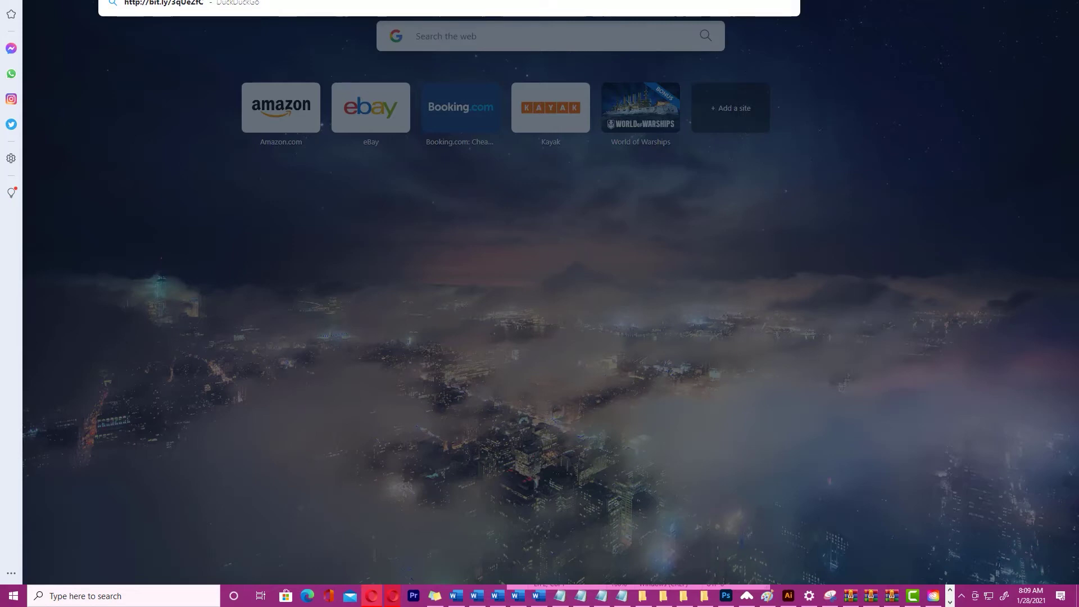
pyautogui.click(410, 29)
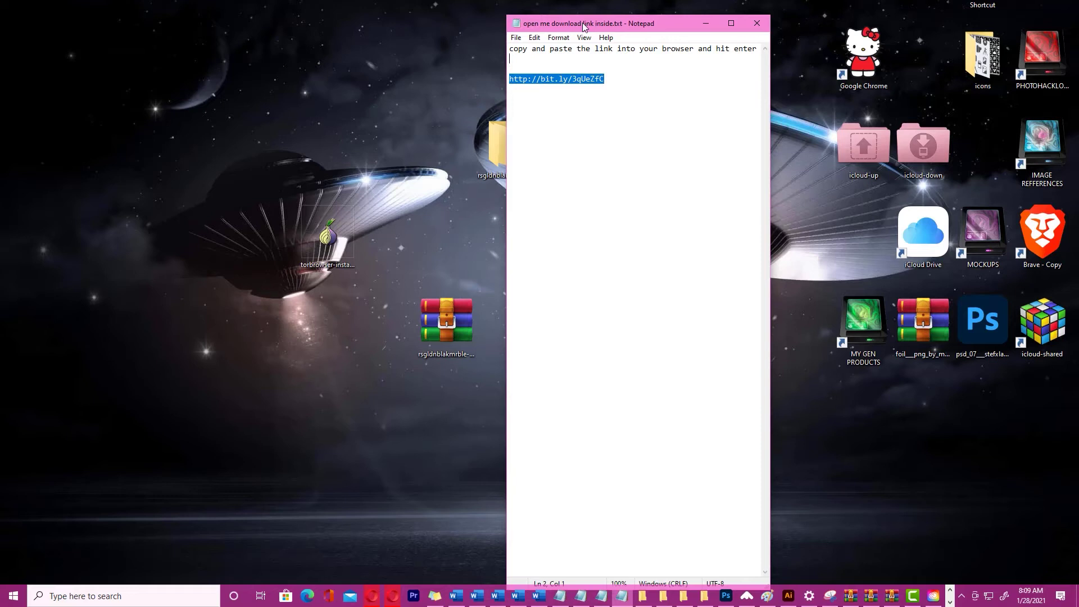
# Step: Minimize Notepad to reveal the desktop with both extracted folders
pyautogui.click(705, 26)
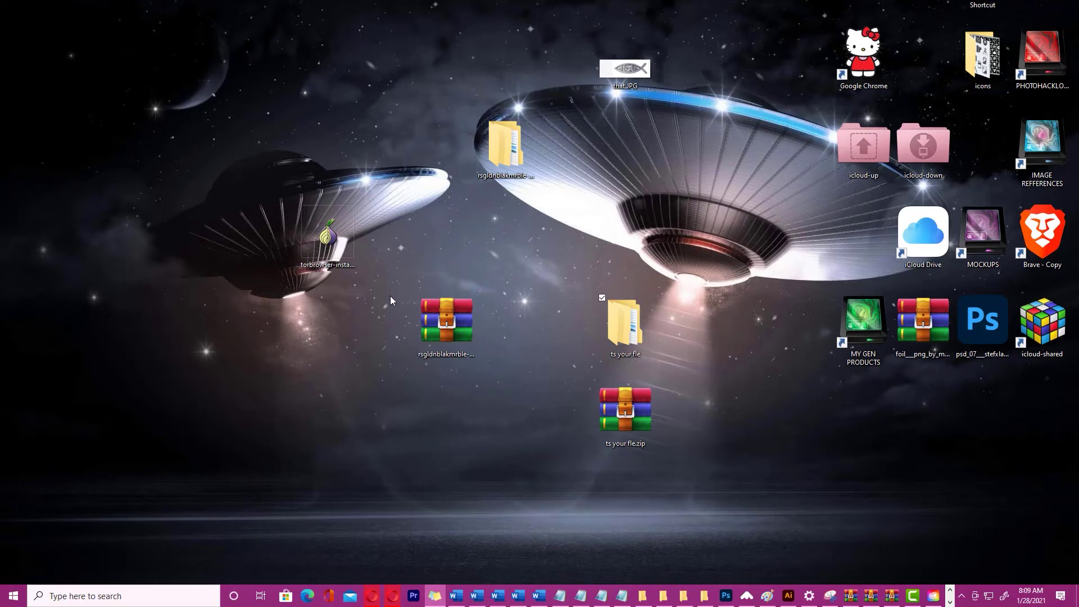
# Step: Drag the rsgldnblakmrble folder lower beside ts your fle, then select iCloud Drive
pyautogui.moveTo(517, 129); pyautogui.dragTo(578, 211)
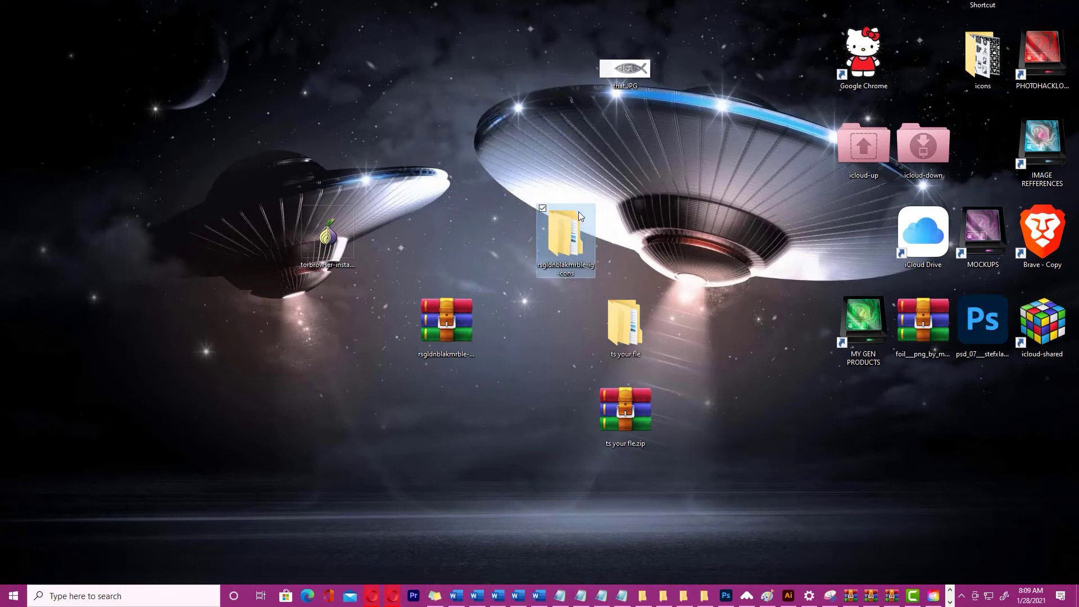
pyautogui.click(910, 236)
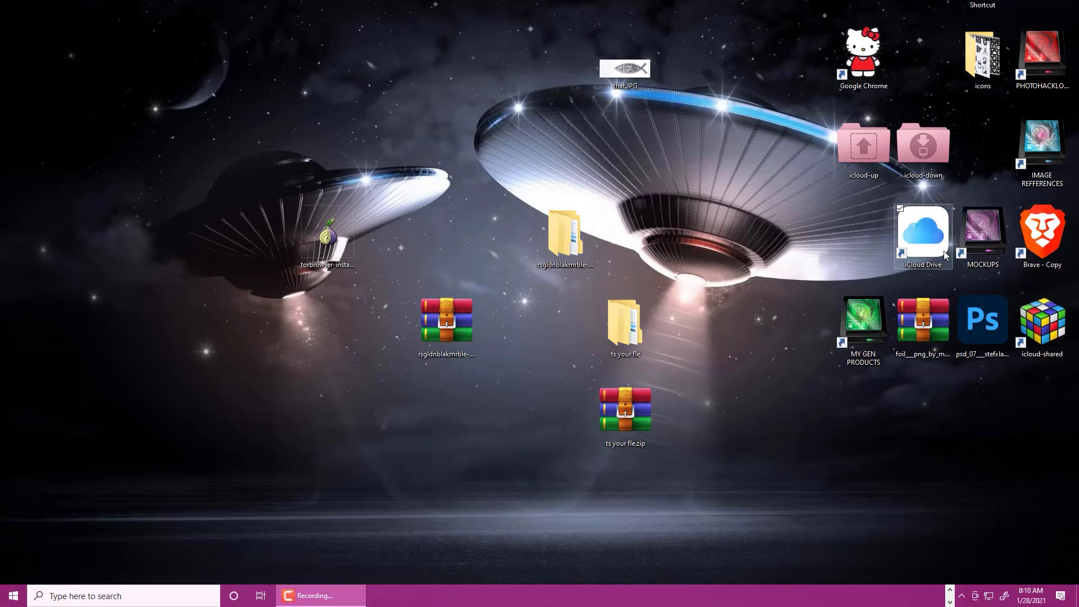
# Step: Open iCloud Drive, browse the black aesthetic IG highlight icons folder, then go back to iCloud Drive
pyautogui.doubleClick(912, 233)
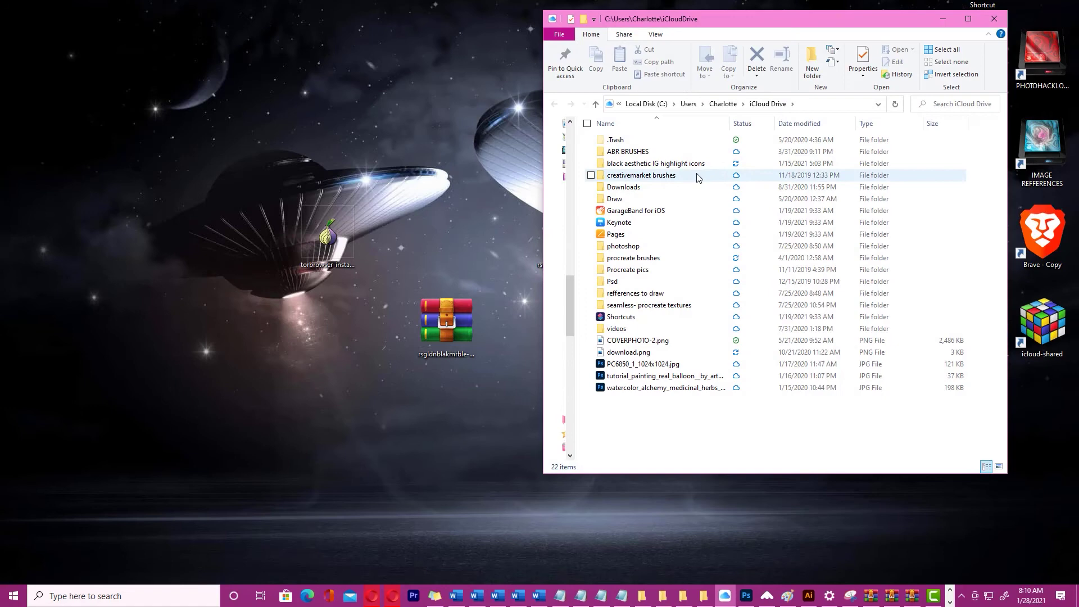
pyautogui.click(674, 163)
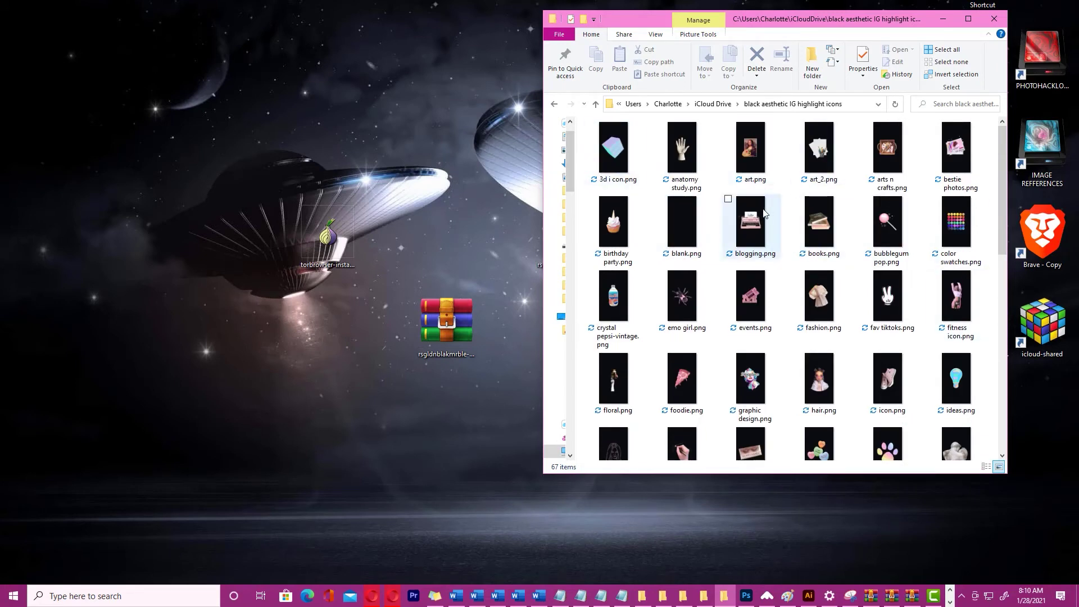
pyautogui.scroll(-5, 763, 212)
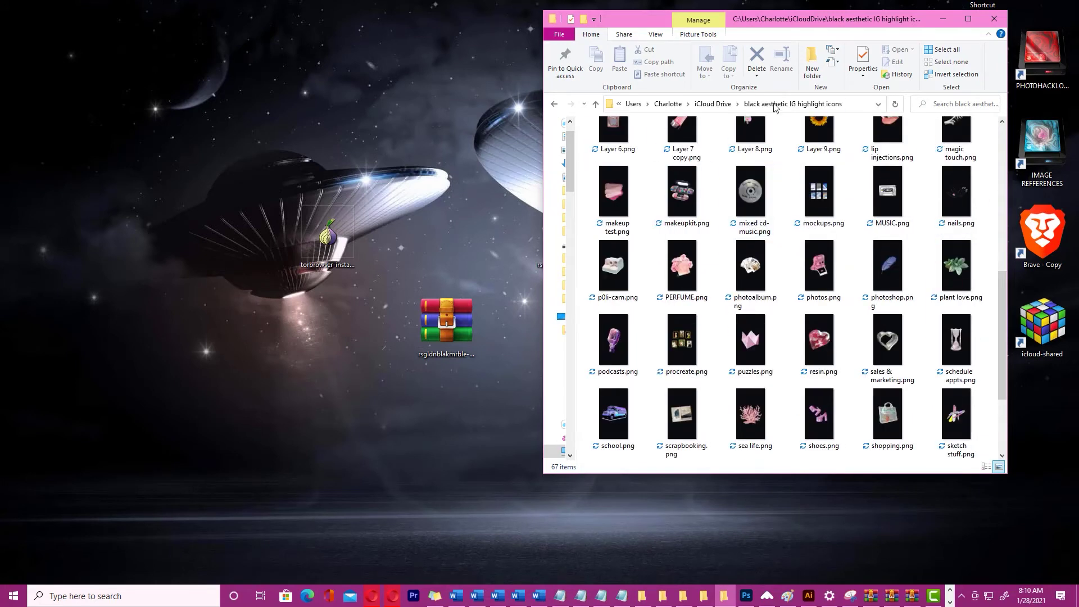
pyautogui.click(553, 104)
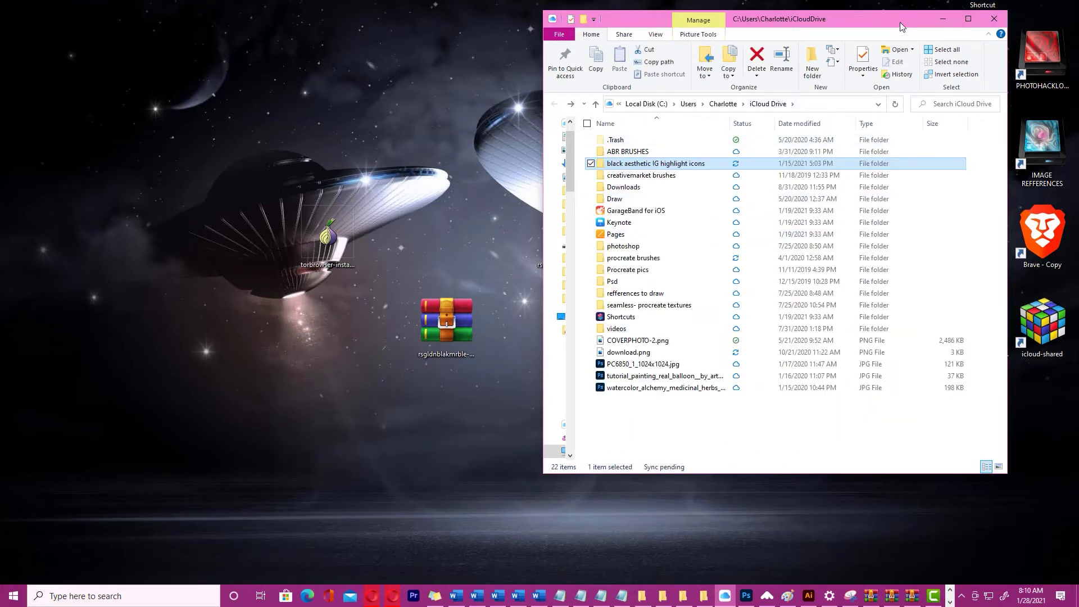
# Step: Slide the Explorer window aside and move the rsgldnblakmrble icons folder into iCloud Drive's Psd folder
pyautogui.moveTo(860, 22); pyautogui.dragTo(903, 17)
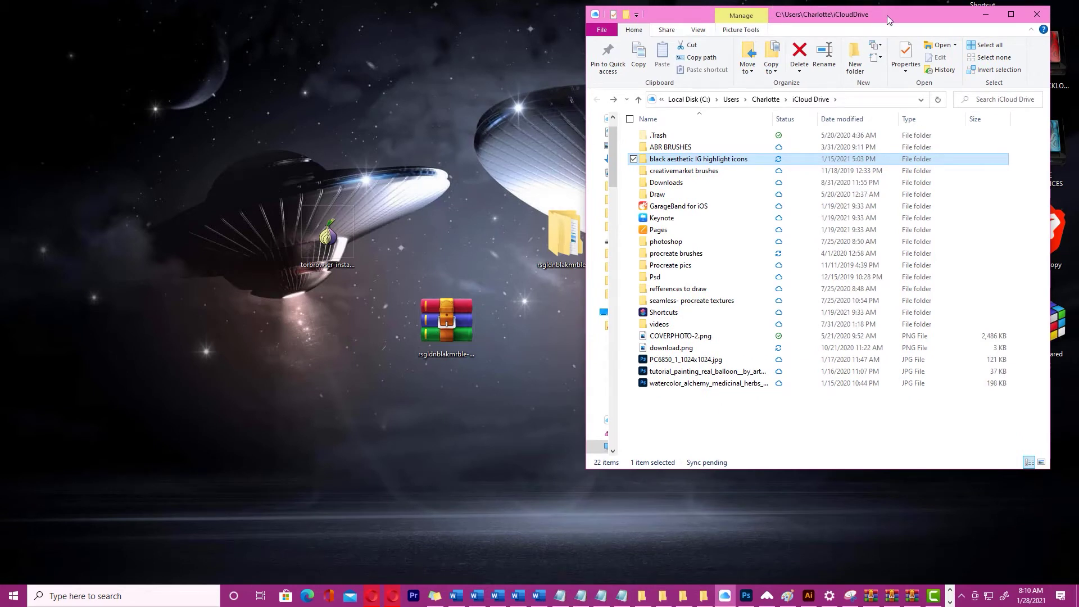
pyautogui.moveTo(887, 15)
pyautogui.mouseDown()
pyautogui.moveTo(984, 23)
pyautogui.moveTo(1003, 63)
pyautogui.mouseUp()
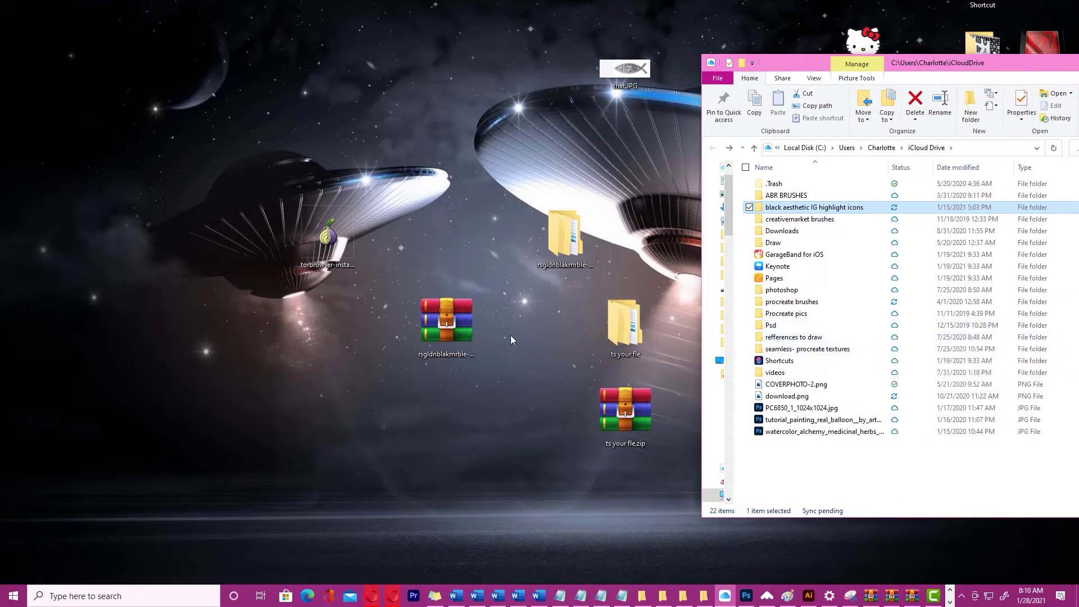
pyautogui.moveTo(570, 251); pyautogui.dragTo(781, 328)
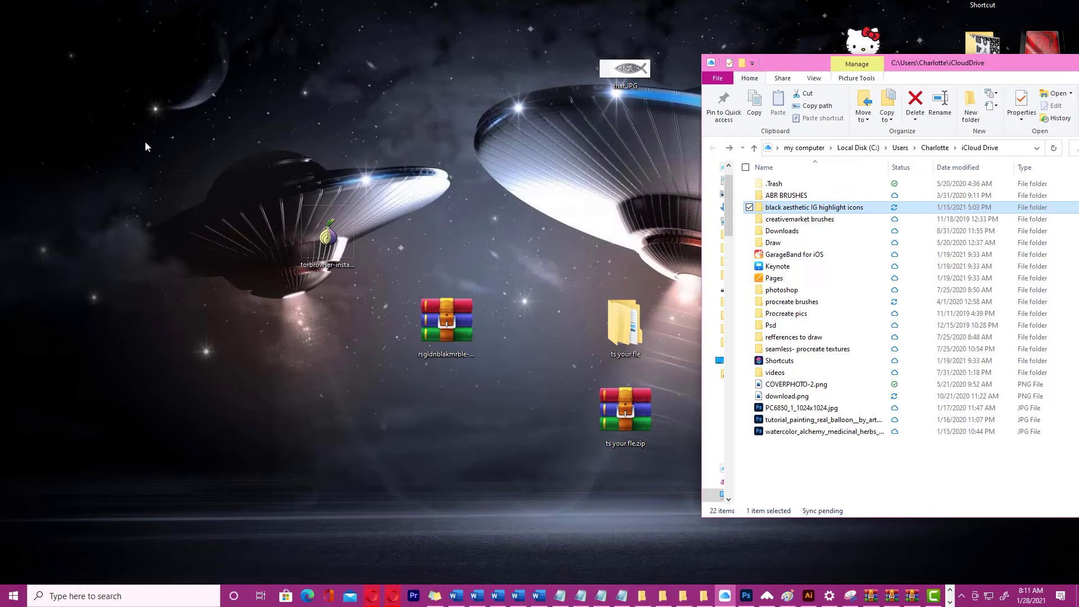
pyautogui.moveTo(787, 62); pyautogui.dragTo(480, 52)
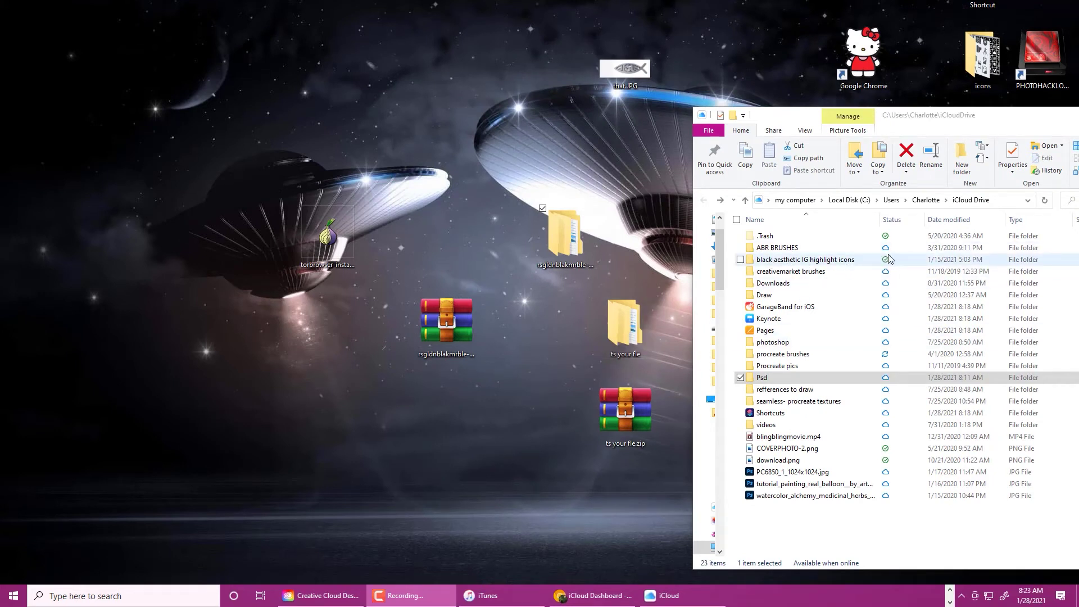
# Step: Paste the rsgldnblakmrble-ig-cons folder into the 'black aesthetic IG highlight icons' folder
pyautogui.click(797, 264)
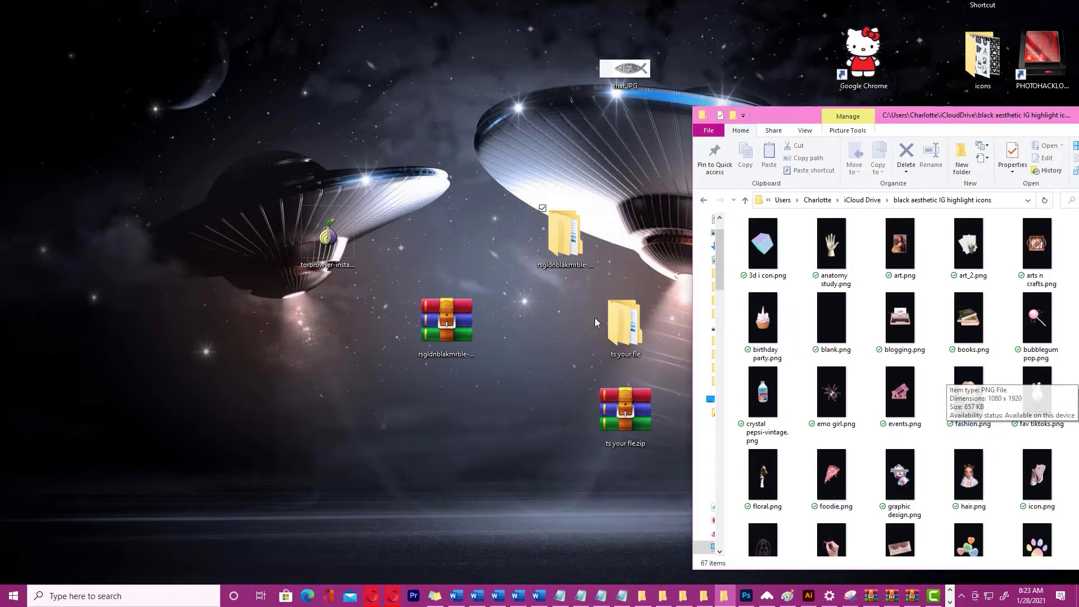
pyautogui.click(703, 201)
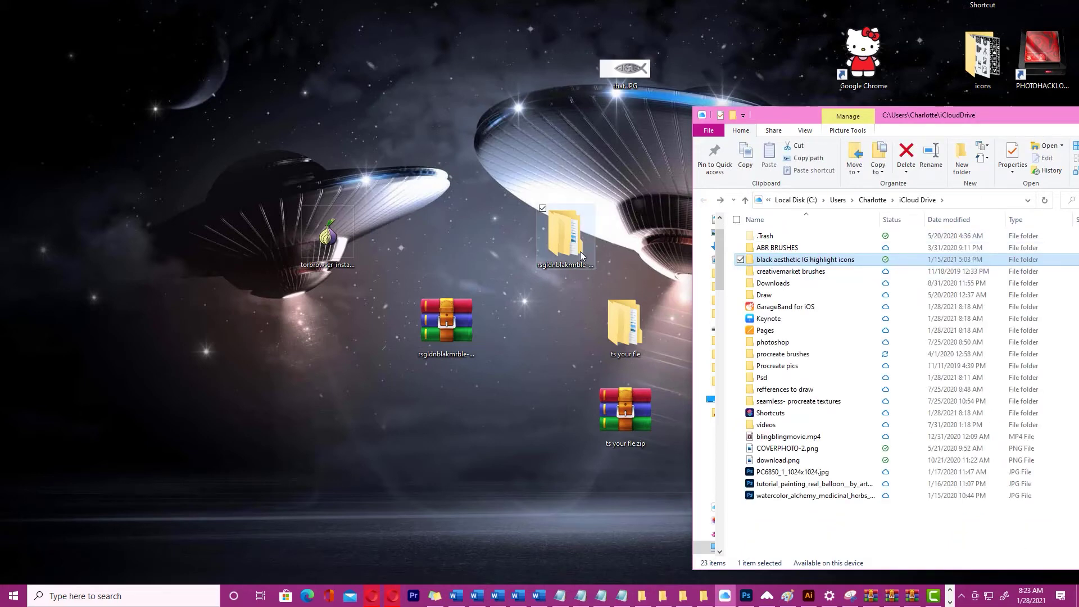
pyautogui.doubleClick(786, 260)
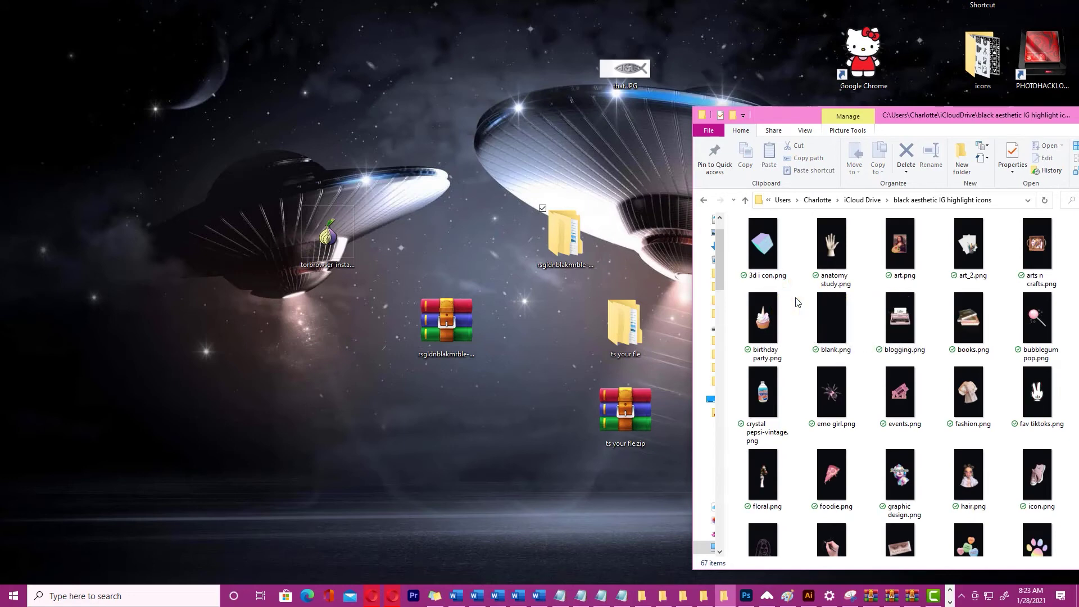
pyautogui.hotkey('ctrl', 'v')
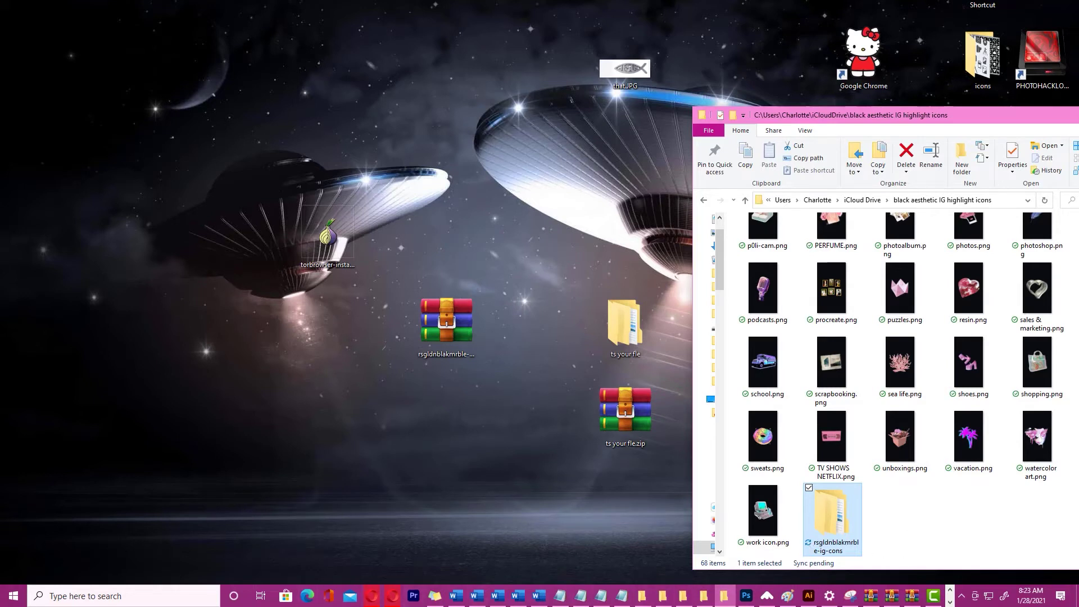
pyautogui.click(148, 591)
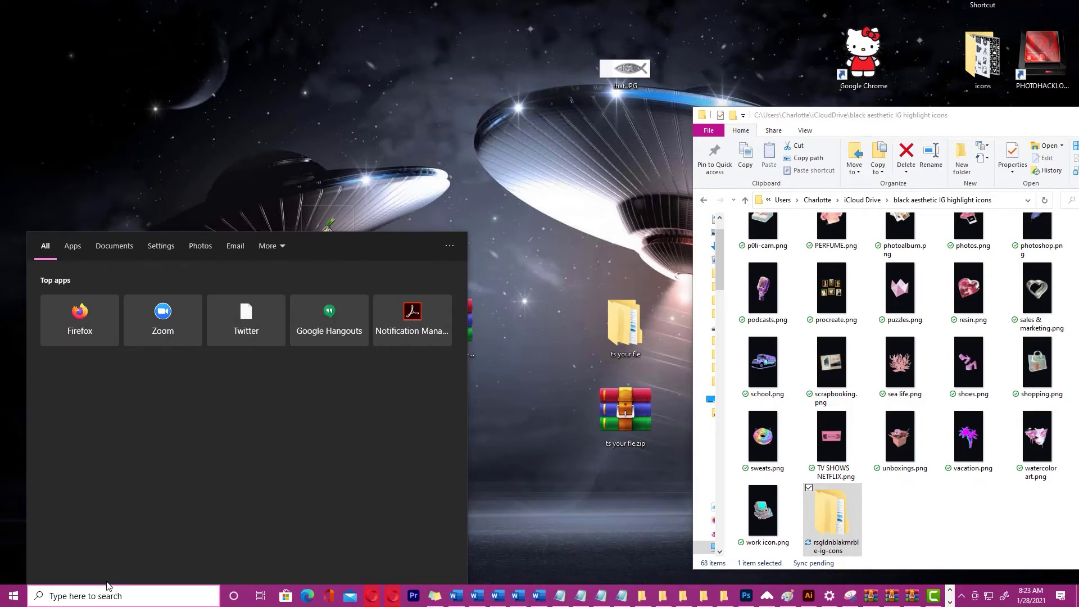
pyautogui.write('icloud')
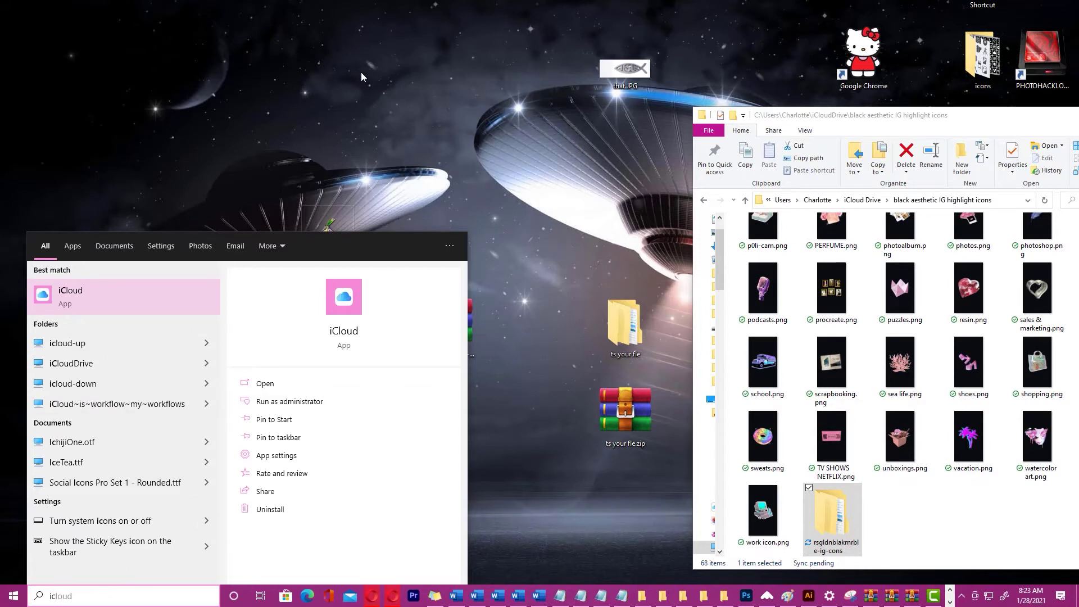
pyautogui.click(343, 119)
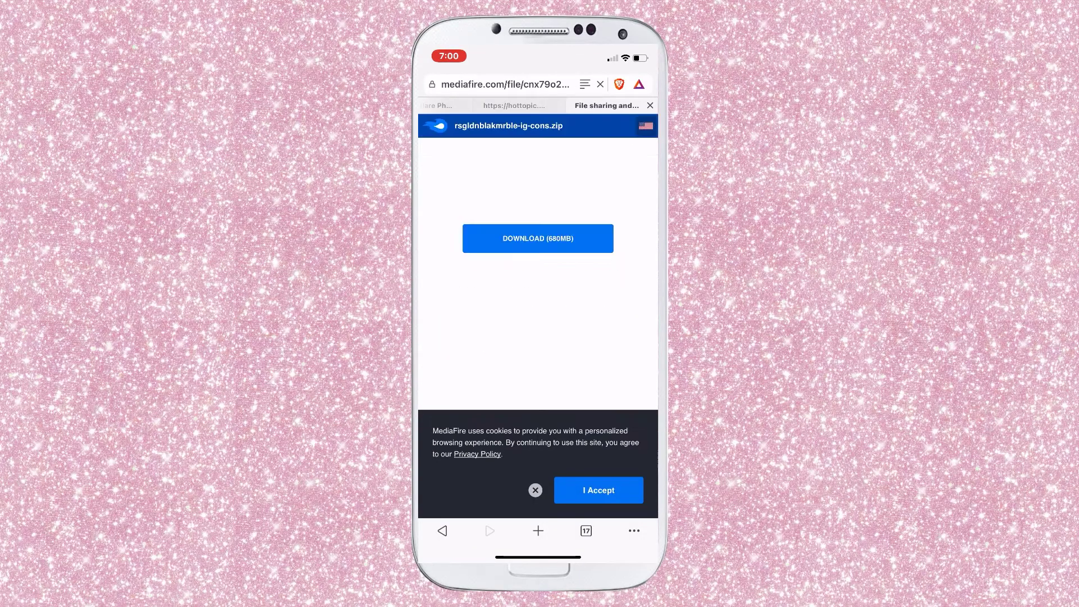
# Step: Download the 713 MB rsgldnblakmrble-ig-cons.zip from MediaFire
pyautogui.click(538, 238)
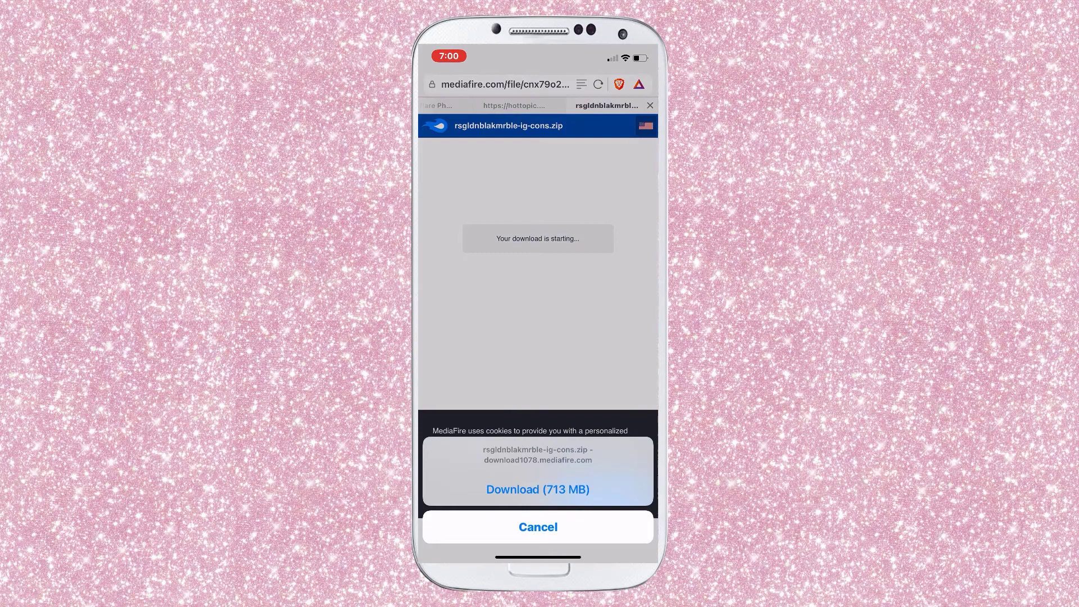
pyautogui.click(538, 489)
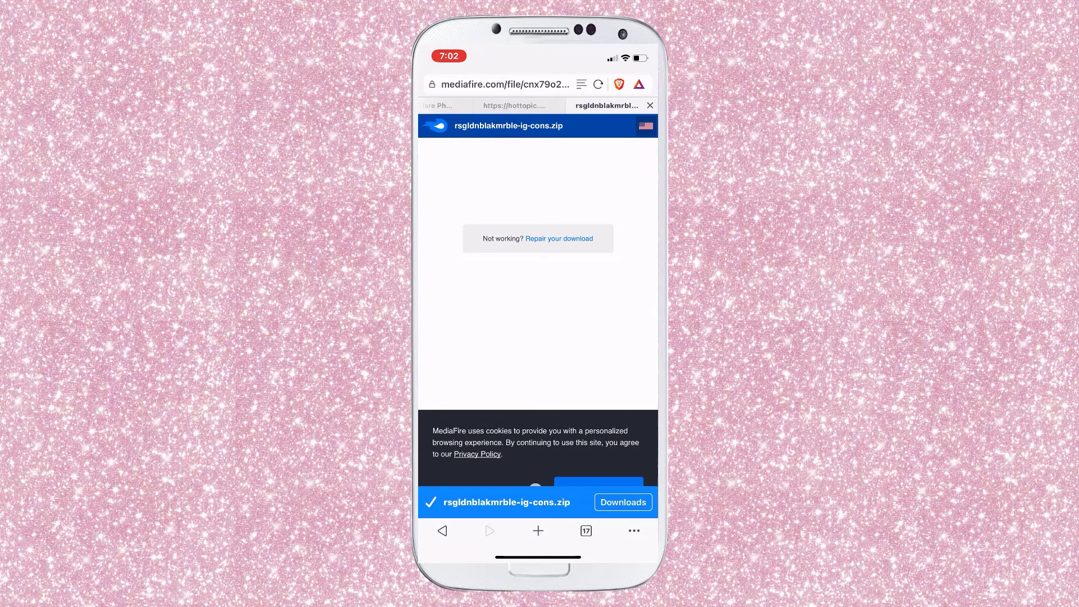
# Step: Open the downloaded zip from Downloads and preview its 523 images
pyautogui.click(623, 502)
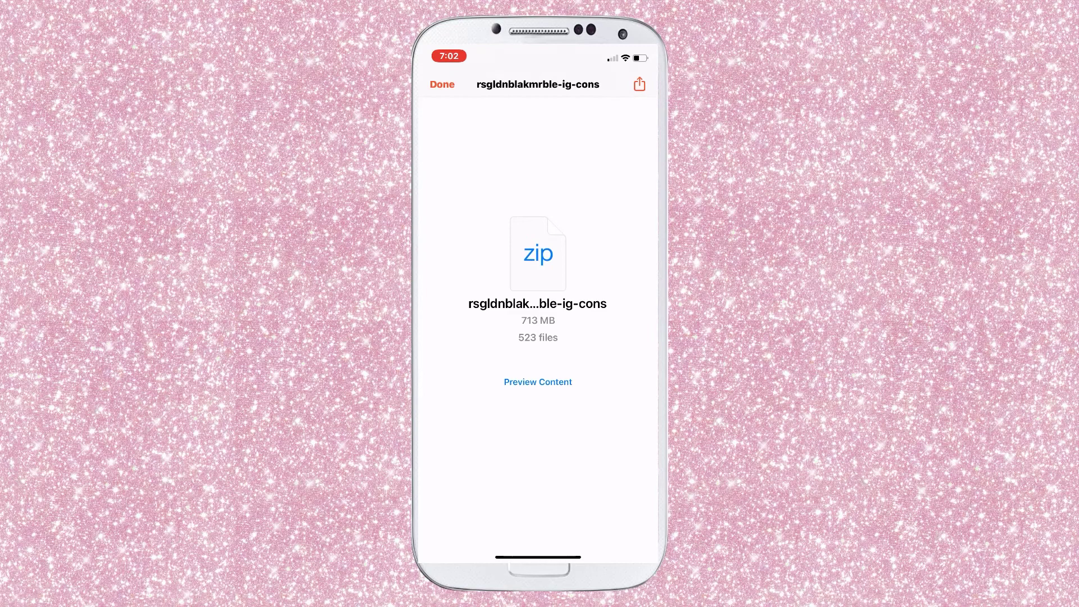
pyautogui.click(537, 382)
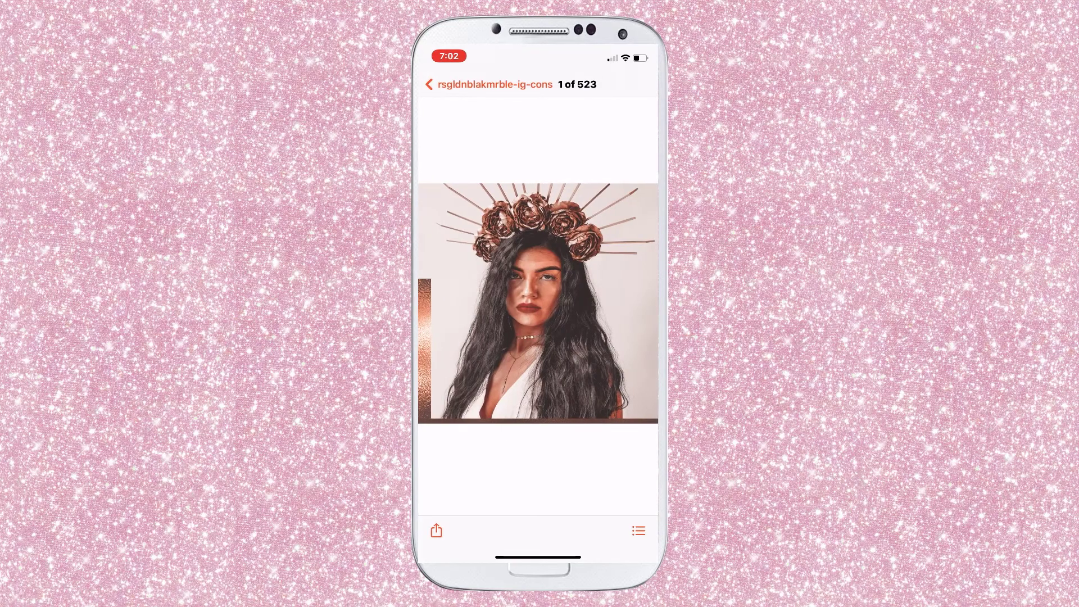
# Step: Swipe to image 22 of 523, the Eyeliner eye icon, and open its share sheet
pyautogui.moveTo(590, 303); pyautogui.dragTo(478, 304)
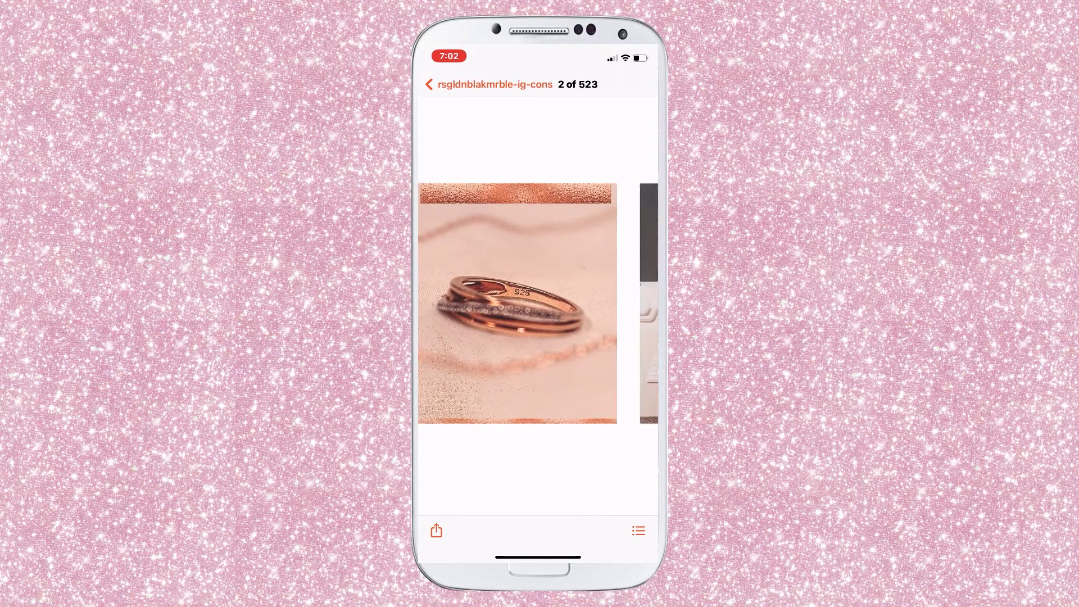
pyautogui.moveTo(590, 303); pyautogui.dragTo(478, 303)
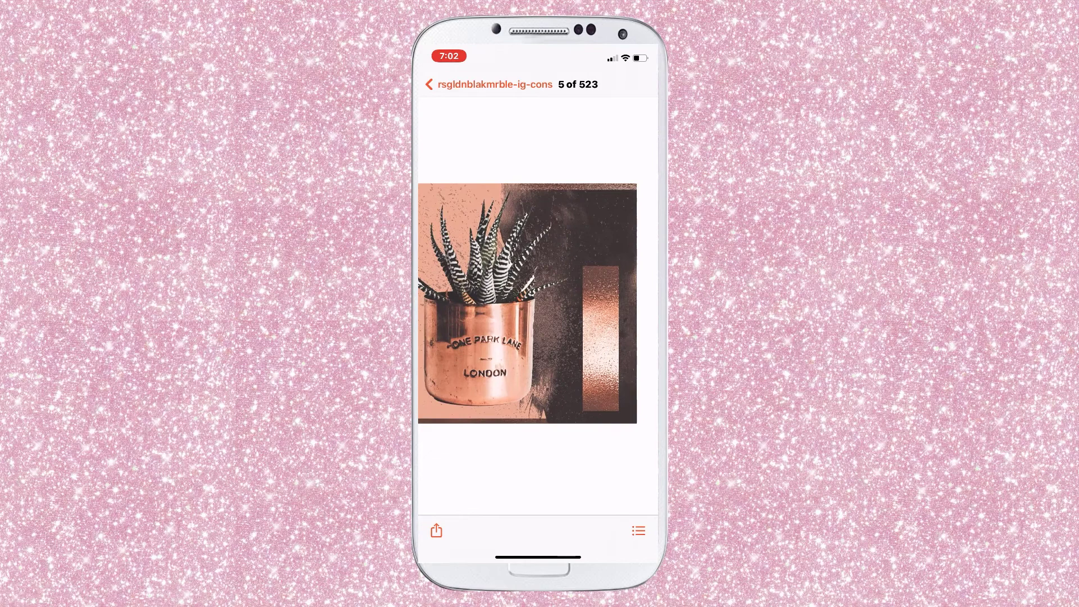
pyautogui.moveTo(590, 303); pyautogui.dragTo(477, 304)
pyautogui.moveTo(590, 303); pyautogui.dragTo(478, 304)
pyautogui.moveTo(590, 303); pyautogui.dragTo(478, 304)
pyautogui.moveTo(590, 303); pyautogui.dragTo(477, 303)
pyautogui.moveTo(590, 304); pyautogui.dragTo(477, 304)
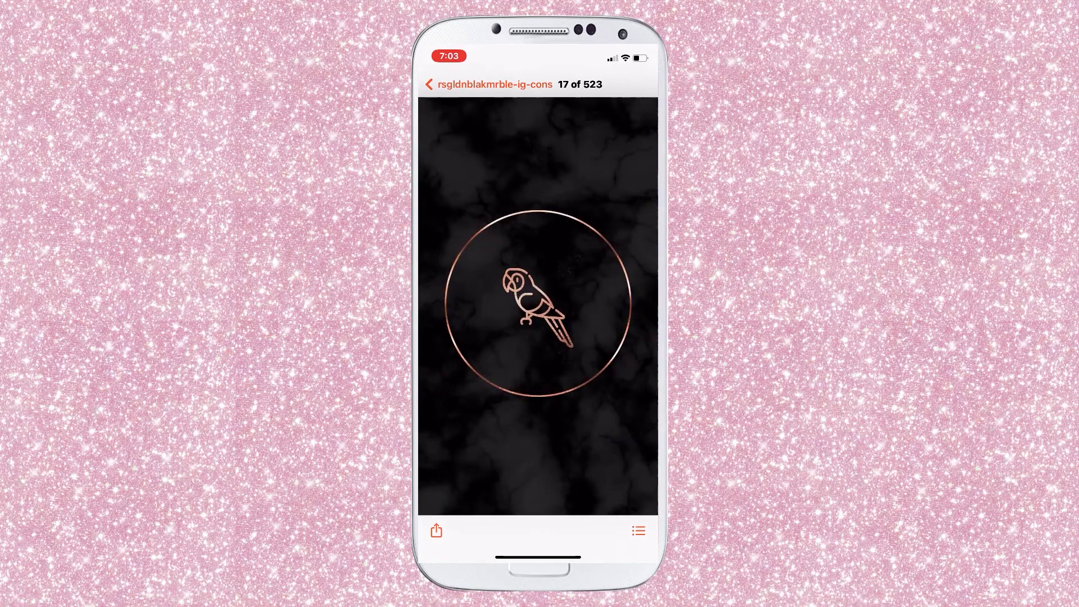
pyautogui.moveTo(590, 303); pyautogui.dragTo(477, 304)
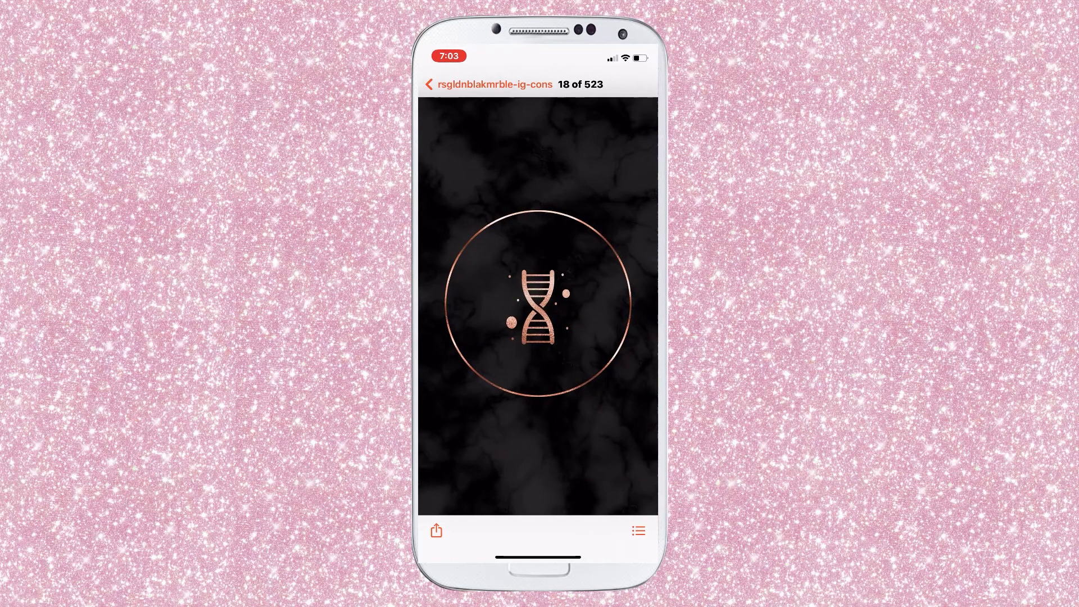
pyautogui.moveTo(590, 303); pyautogui.dragTo(478, 304)
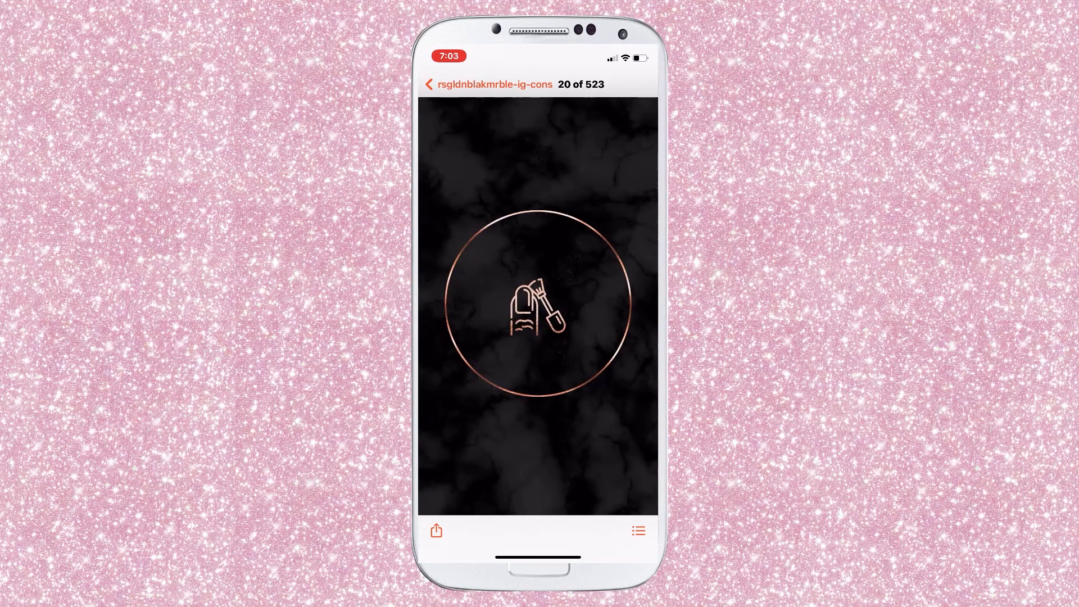
pyautogui.moveTo(590, 303); pyautogui.dragTo(478, 304)
pyautogui.moveTo(590, 303); pyautogui.dragTo(477, 303)
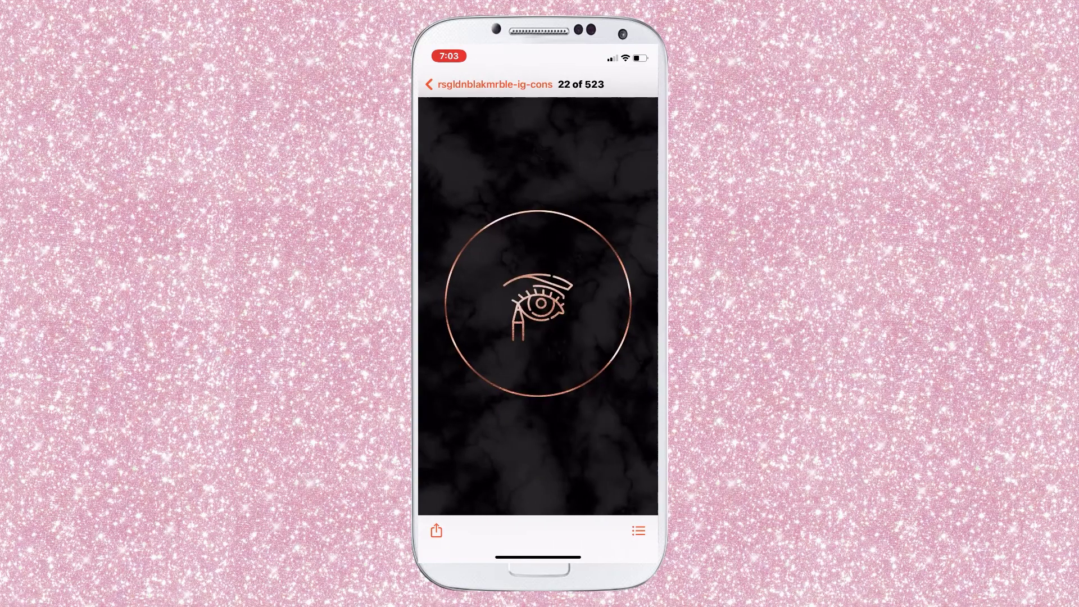
pyautogui.click(538, 303)
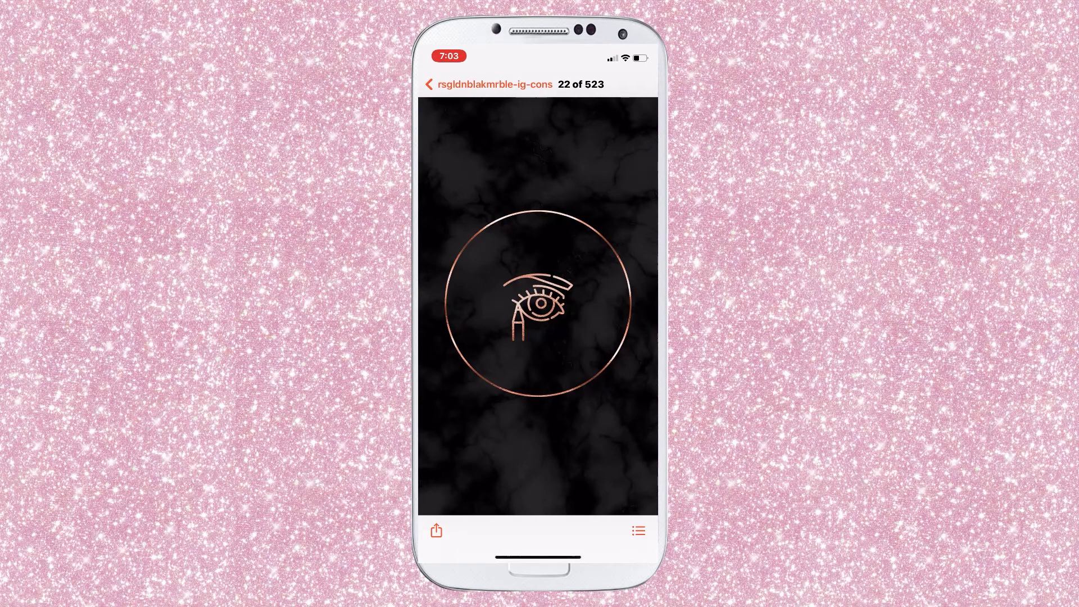
pyautogui.click(436, 531)
# Step: Save the Eyeliner icon to Photos, allowing Brave access to the photo library
pyautogui.moveTo(537, 477); pyautogui.dragTo(538, 270)
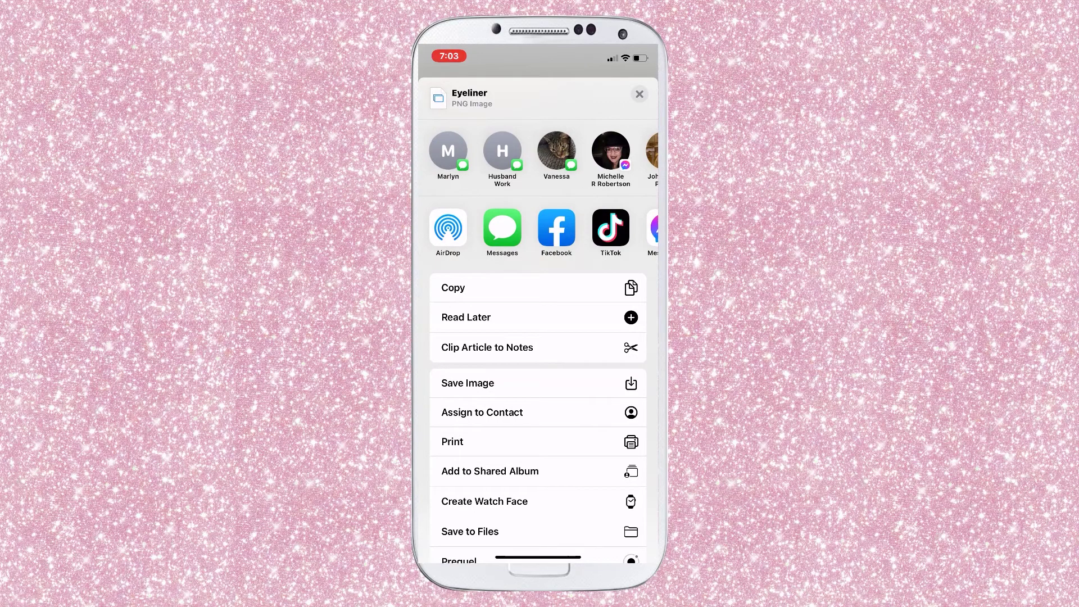
pyautogui.click(467, 383)
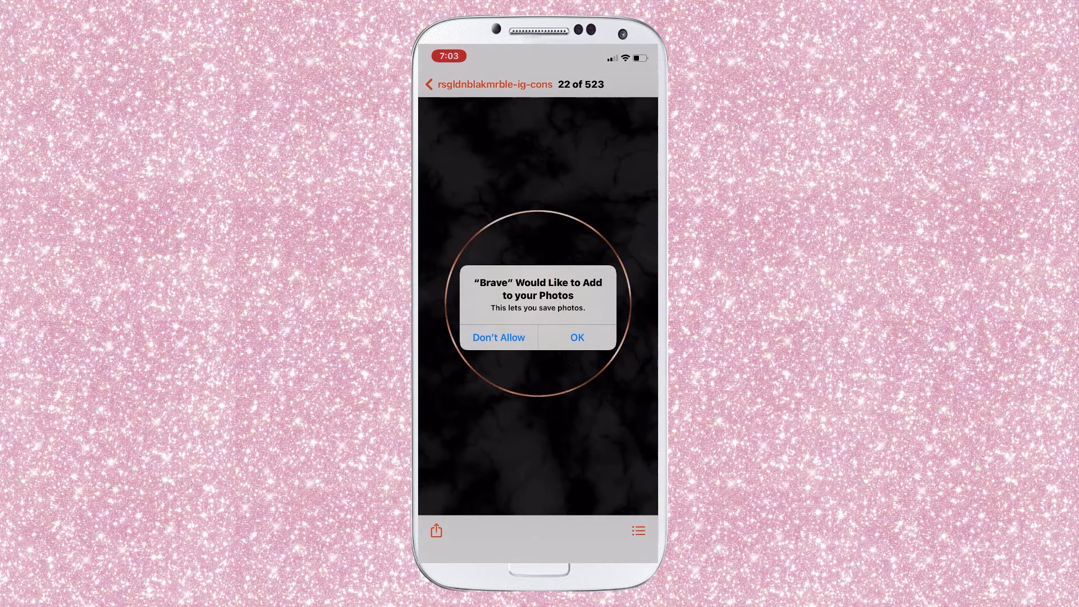
pyautogui.click(577, 337)
# Step: Advance to image 23, the Art statue icon, and save it to Photos
pyautogui.moveTo(607, 337); pyautogui.dragTo(461, 338)
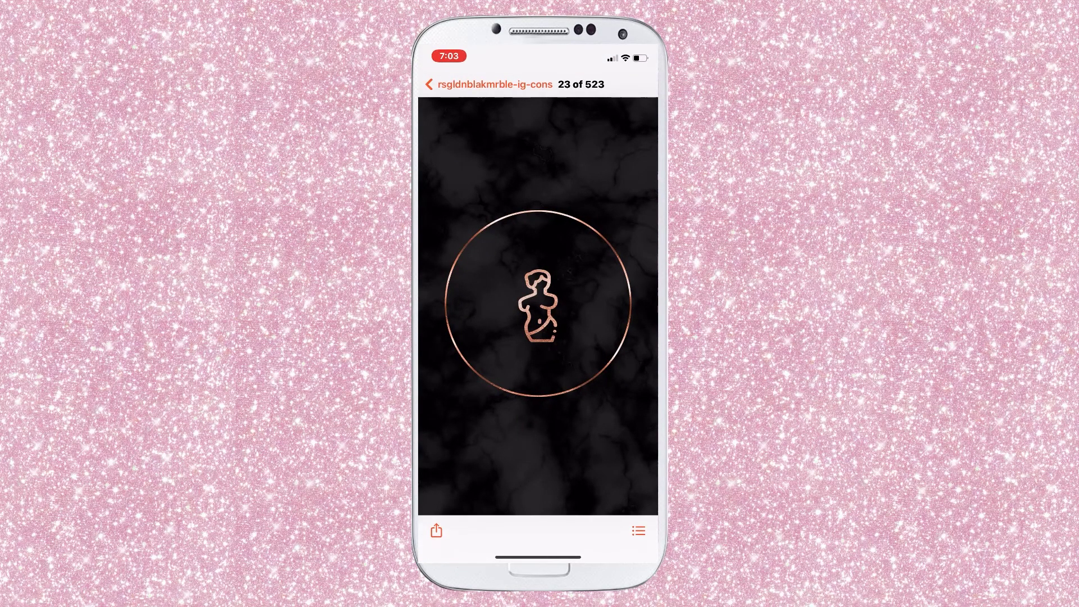
pyautogui.click(436, 530)
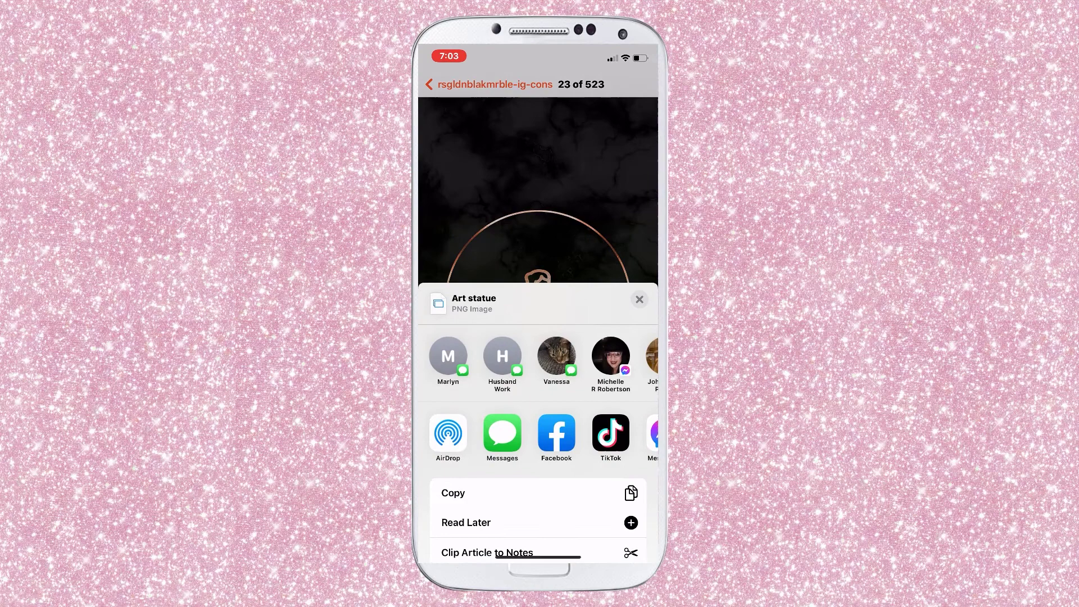
pyautogui.moveTo(537, 303); pyautogui.dragTo(538, 96)
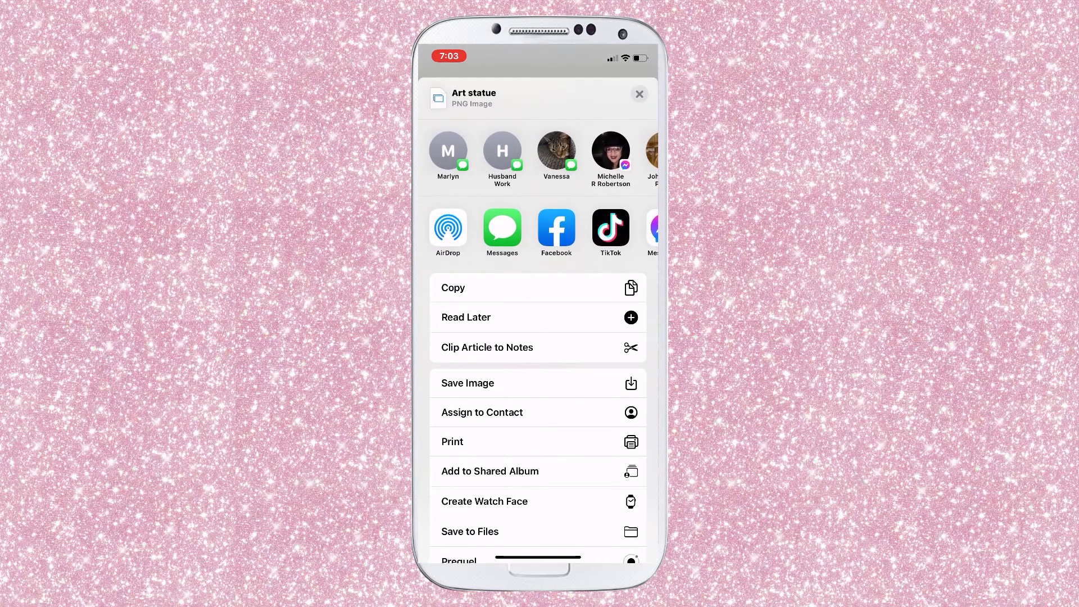
pyautogui.click(467, 381)
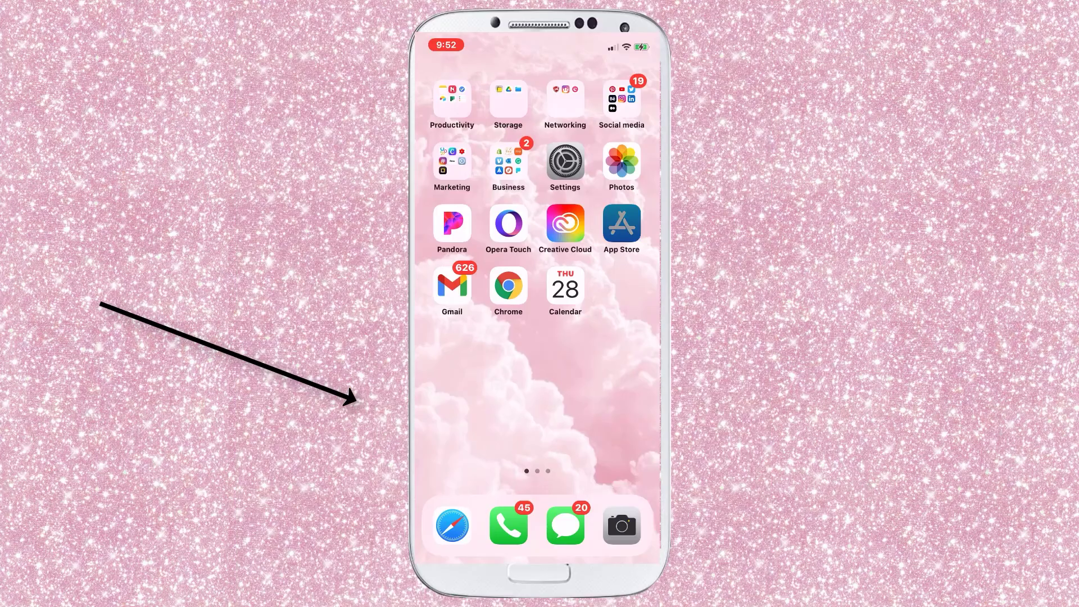
# Step: Search the App Store for 'zip' and scroll through the results
pyautogui.click(537, 129)
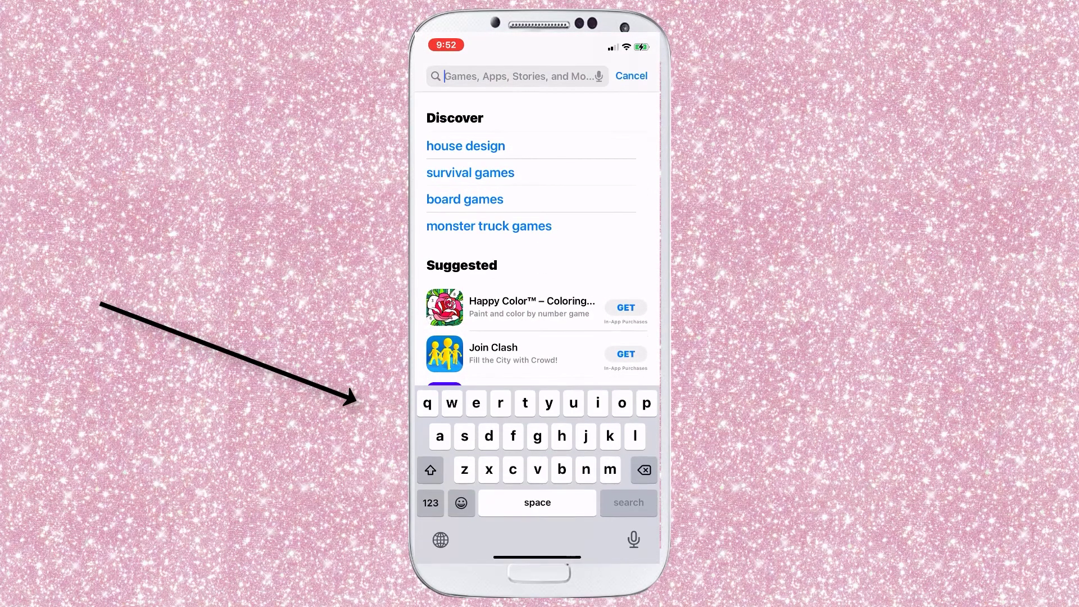
pyautogui.write('zip')
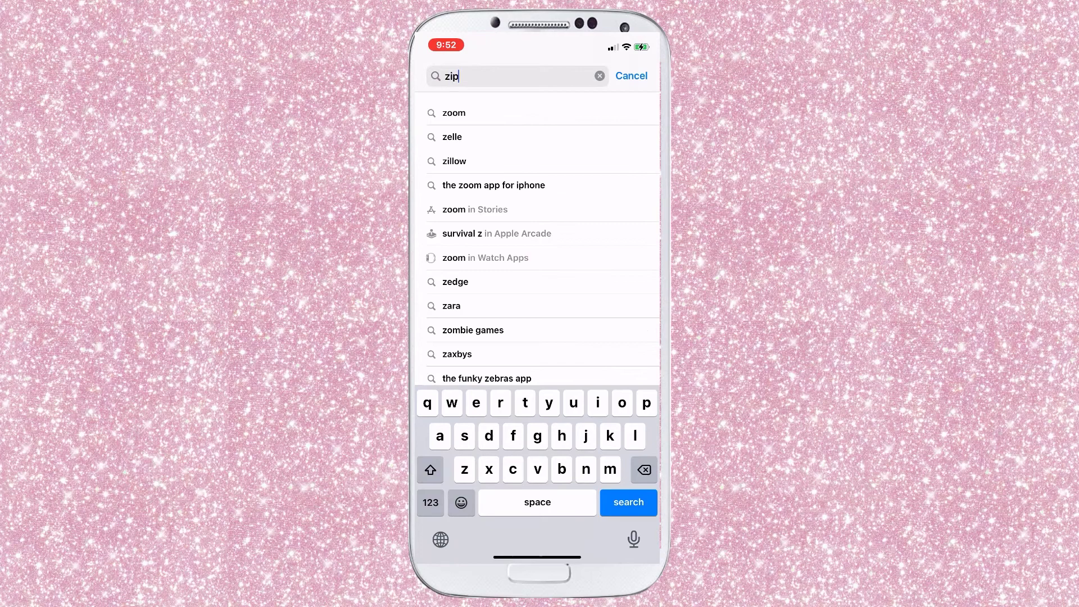
pyautogui.press('Return')
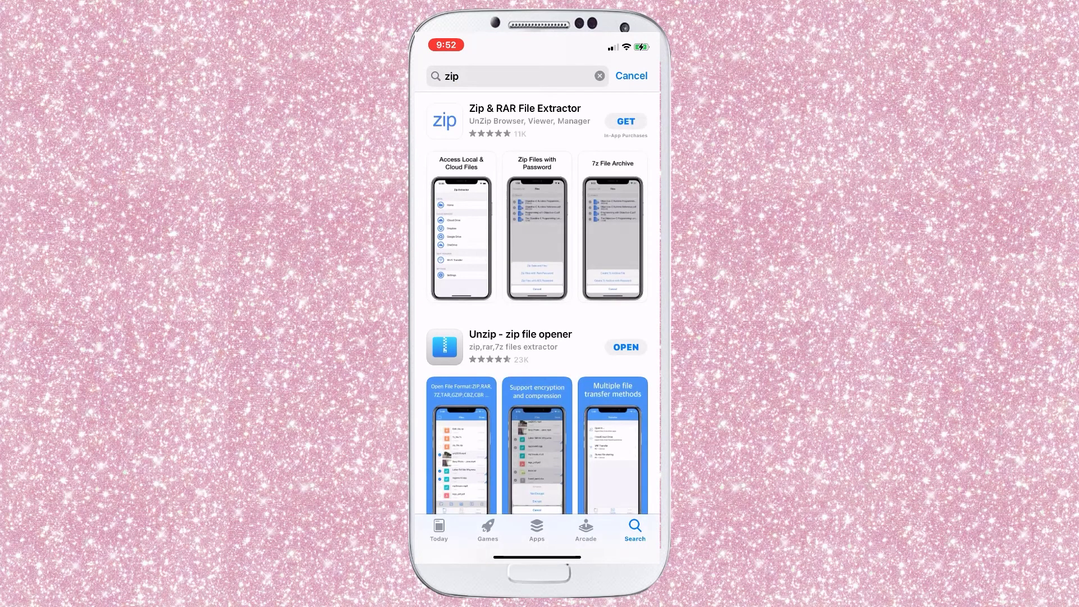
pyautogui.scroll(-3, 536, 304)
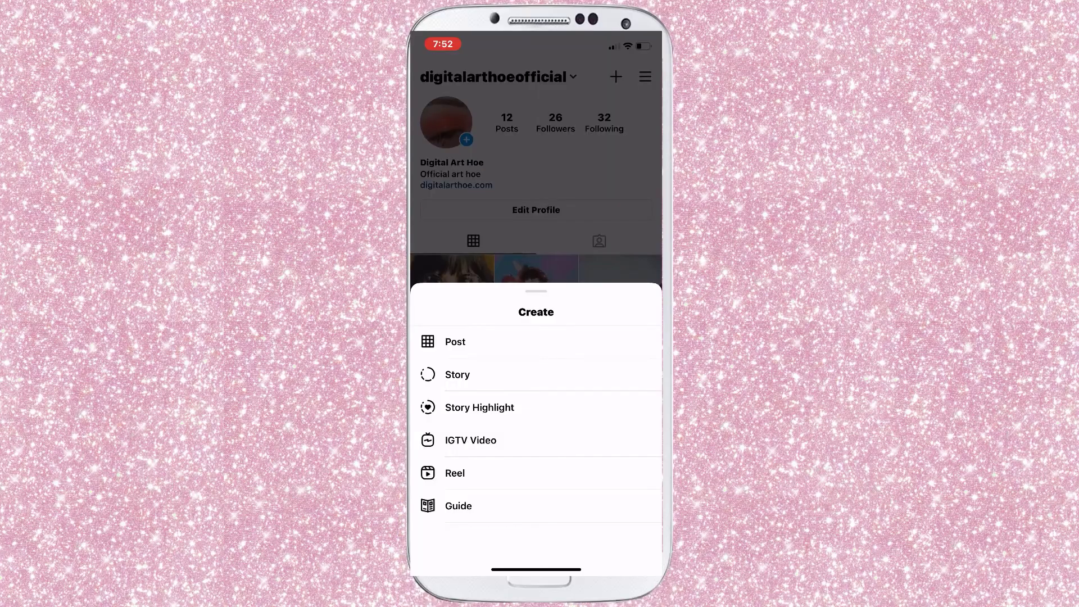
# Step: Start a new Story Highlight from the profile's + menu, dismissing the Stories Archive notice
pyautogui.click(479, 407)
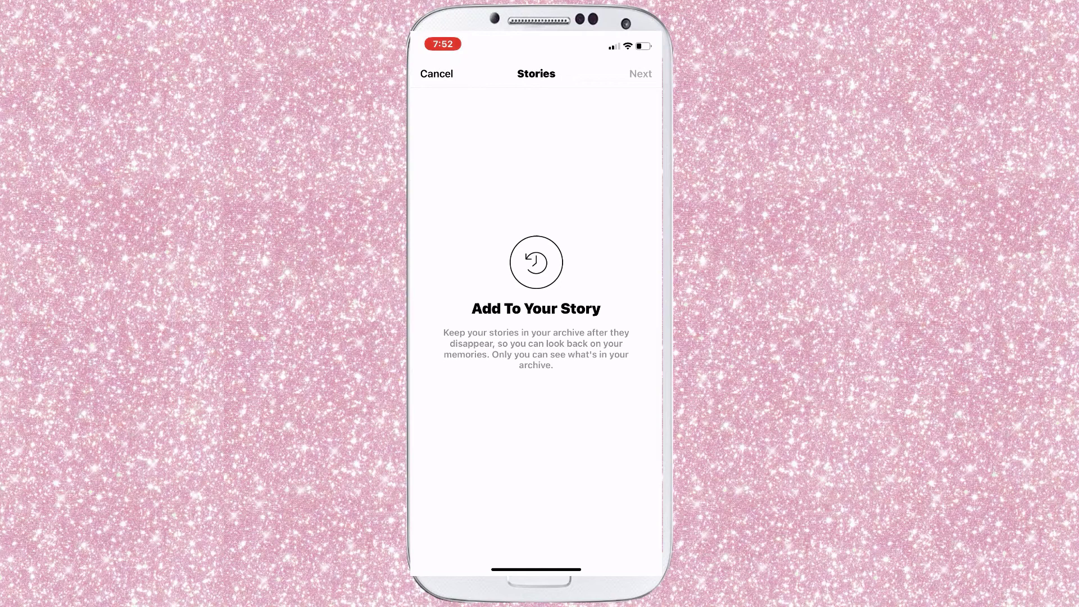
pyautogui.click(436, 73)
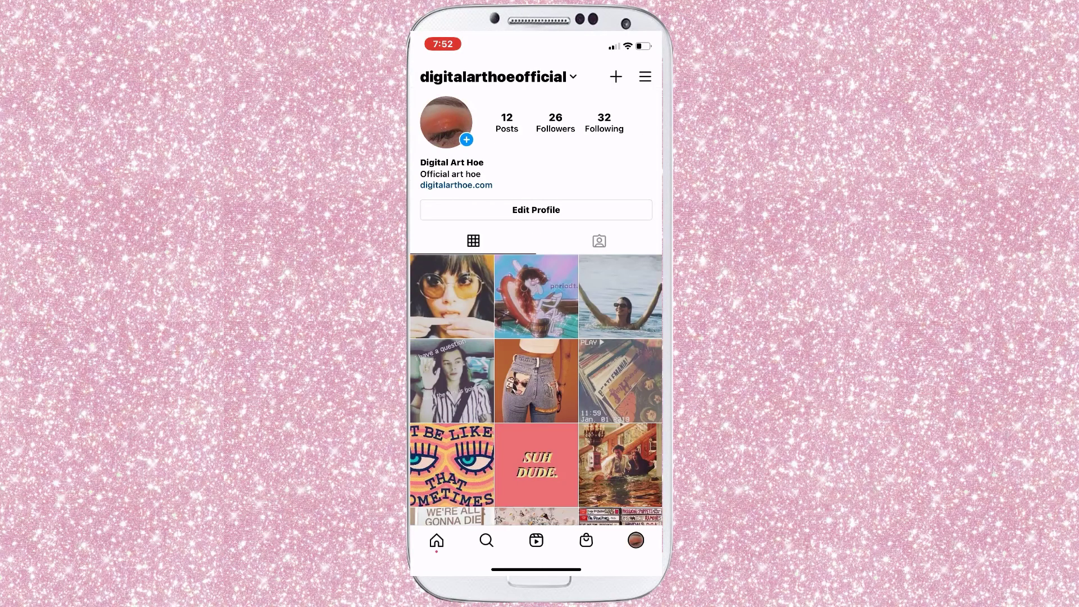
pyautogui.click(616, 77)
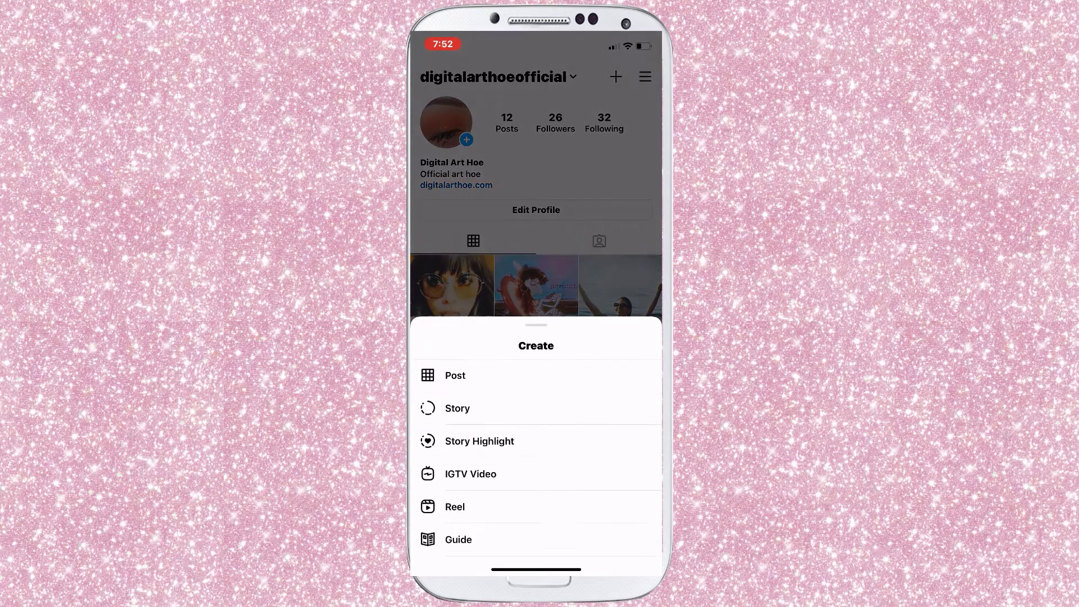
pyautogui.click(478, 407)
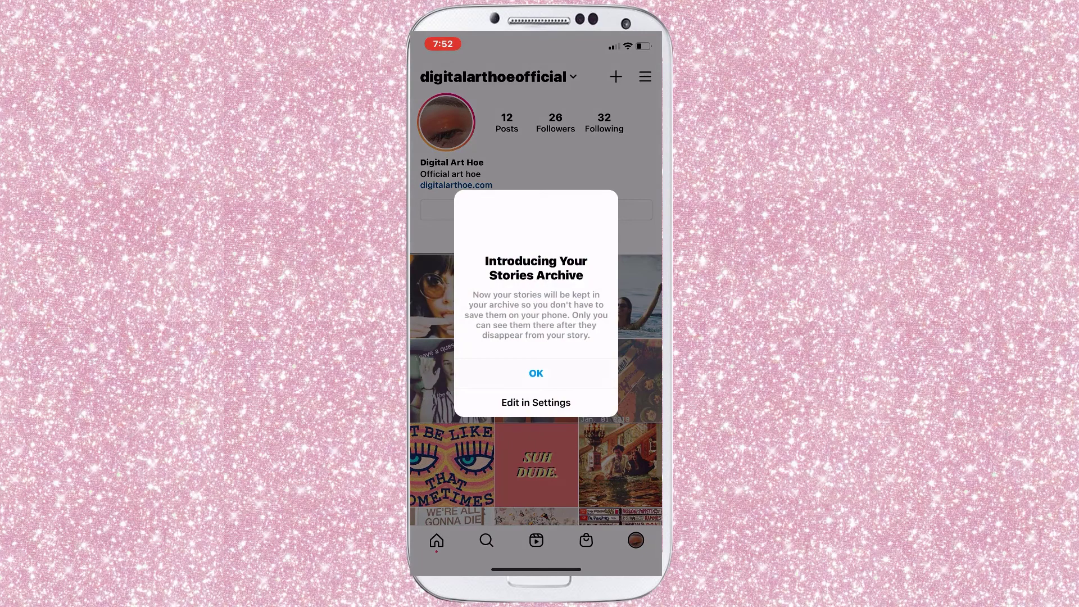
pyautogui.click(535, 373)
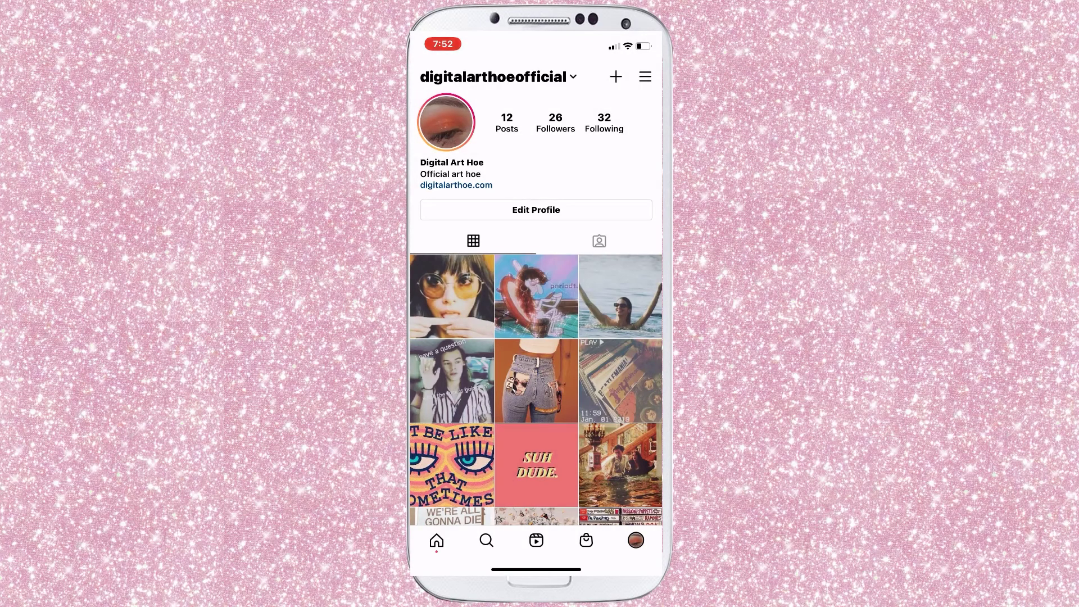
pyautogui.click(616, 77)
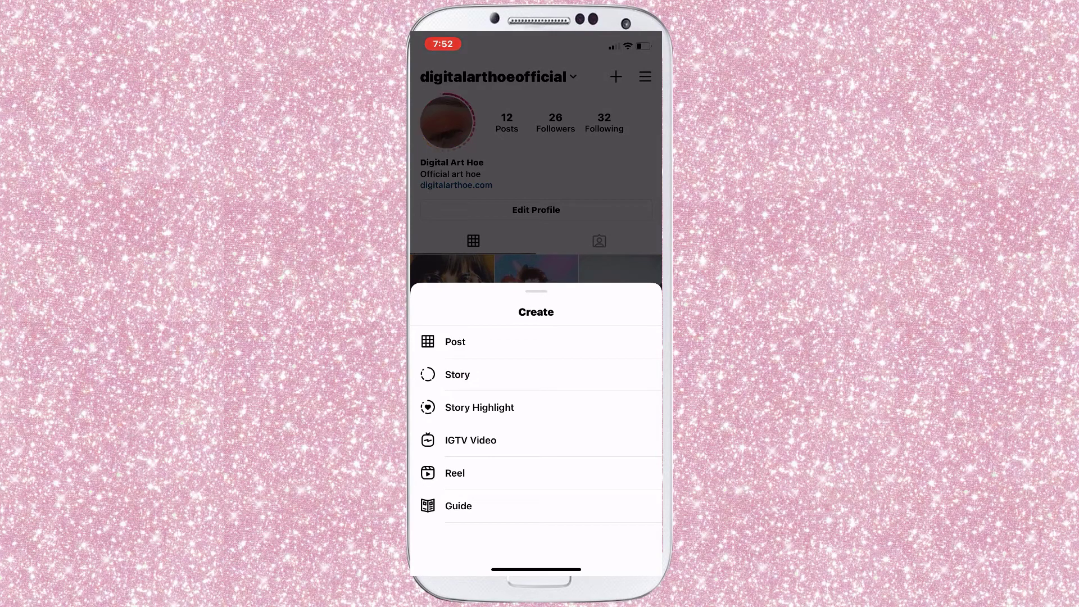
pyautogui.click(479, 407)
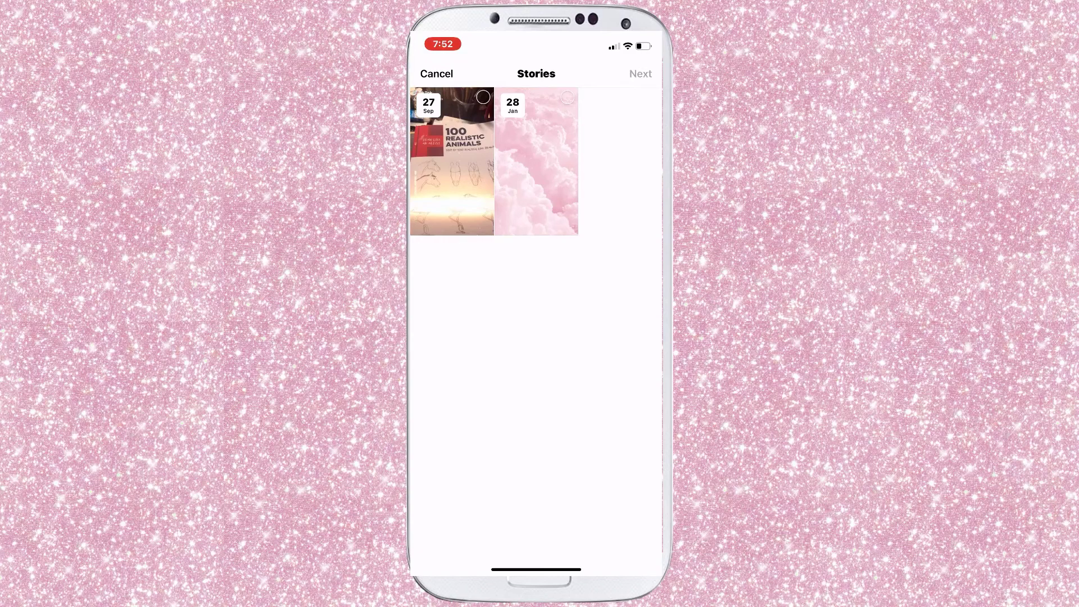
# Step: Add an 'eyes' highlight from the 28 Jan pink clouds story with the rose-gold eye cover
pyautogui.click(536, 161)
pyautogui.click(641, 73)
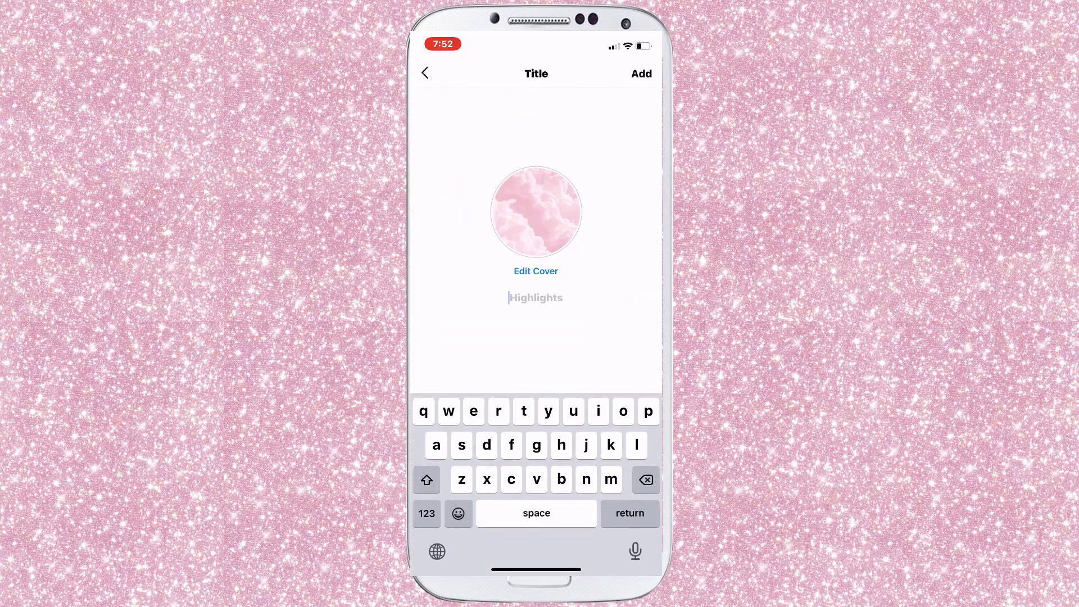
pyautogui.click(536, 271)
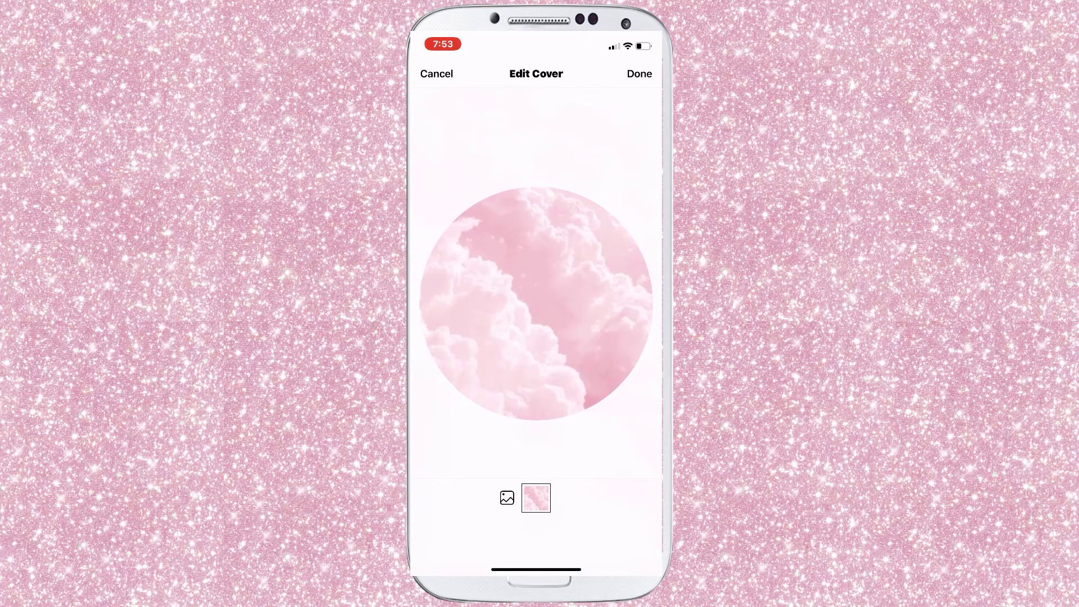
pyautogui.click(507, 497)
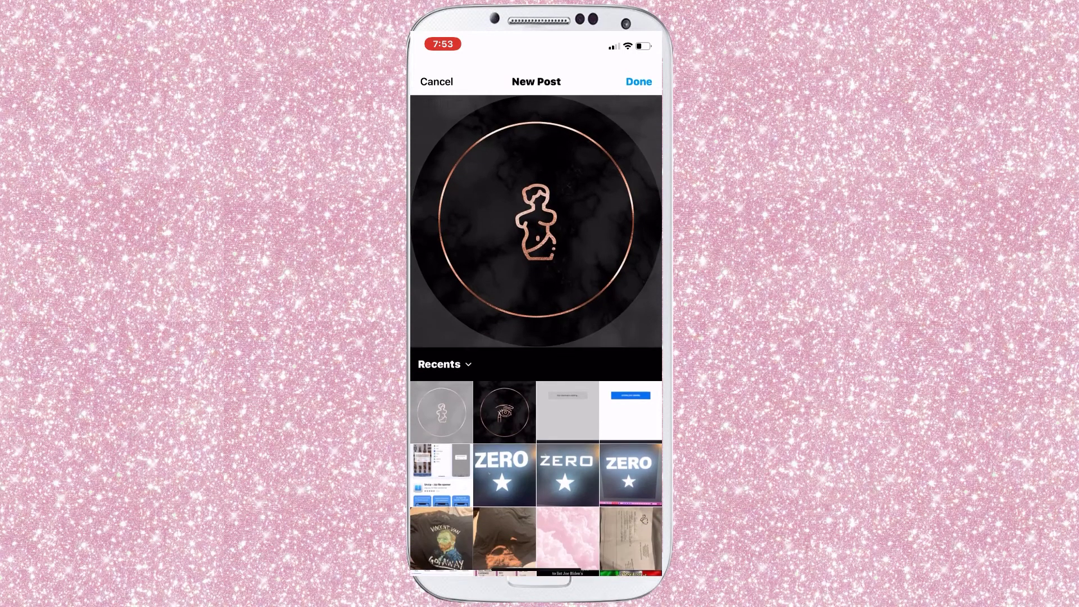
pyautogui.click(504, 403)
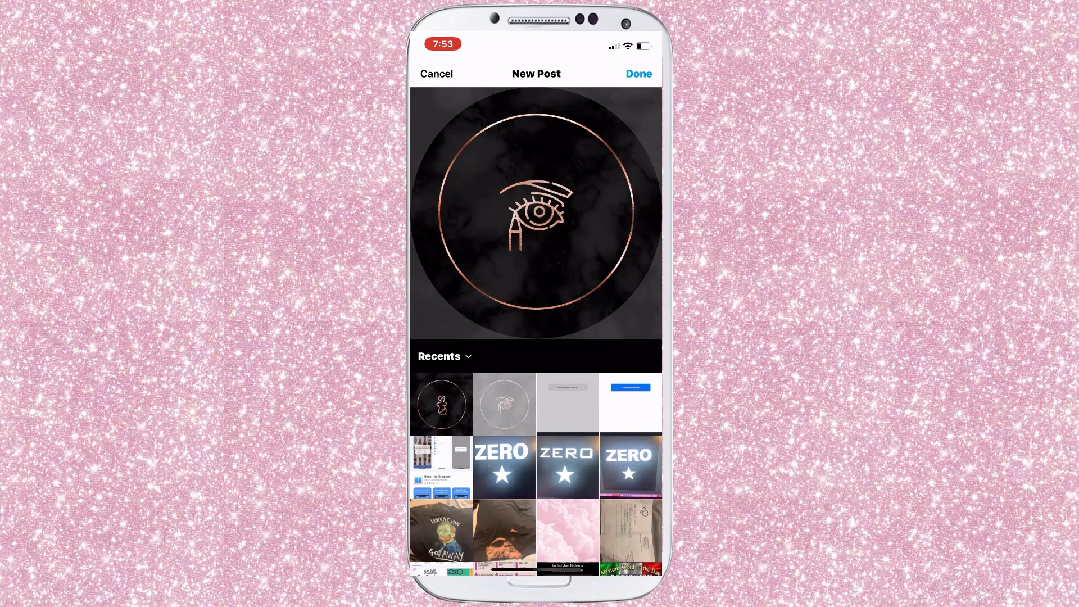
pyautogui.click(639, 74)
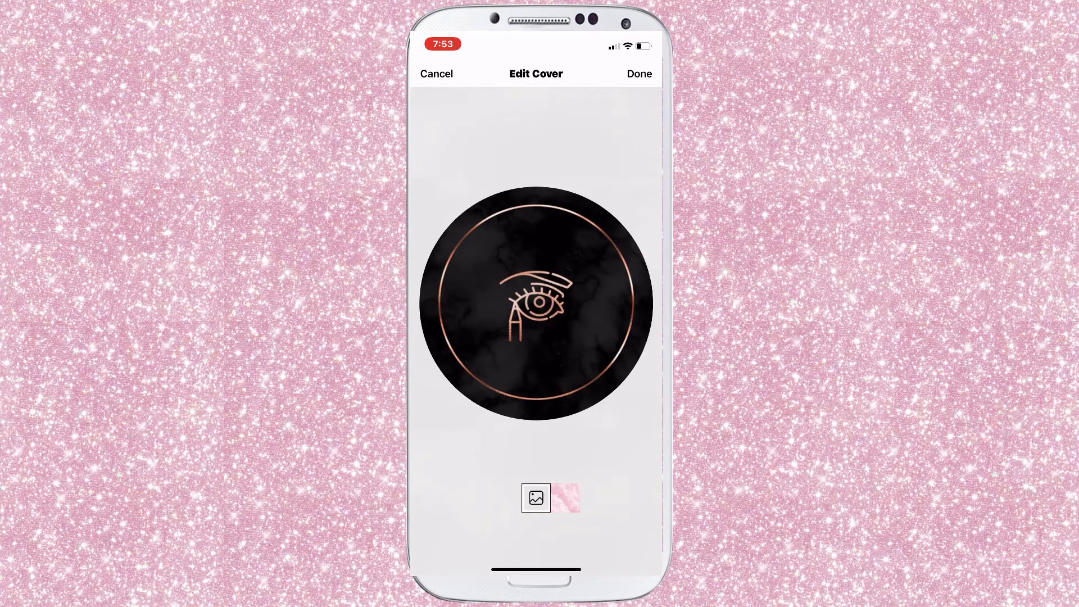
pyautogui.click(638, 74)
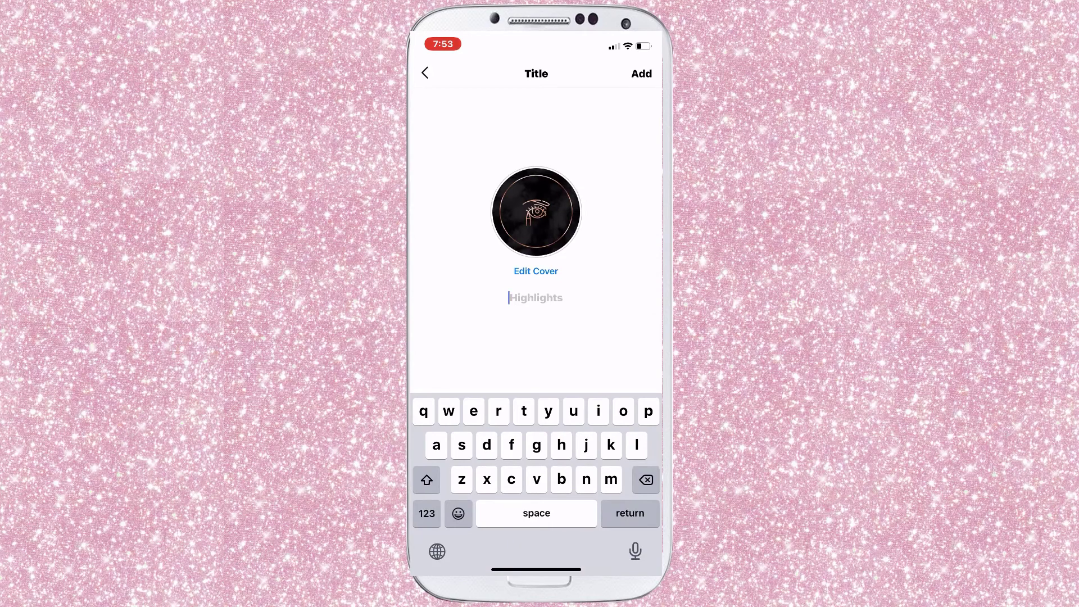
pyautogui.write('eyes')
pyautogui.click(641, 73)
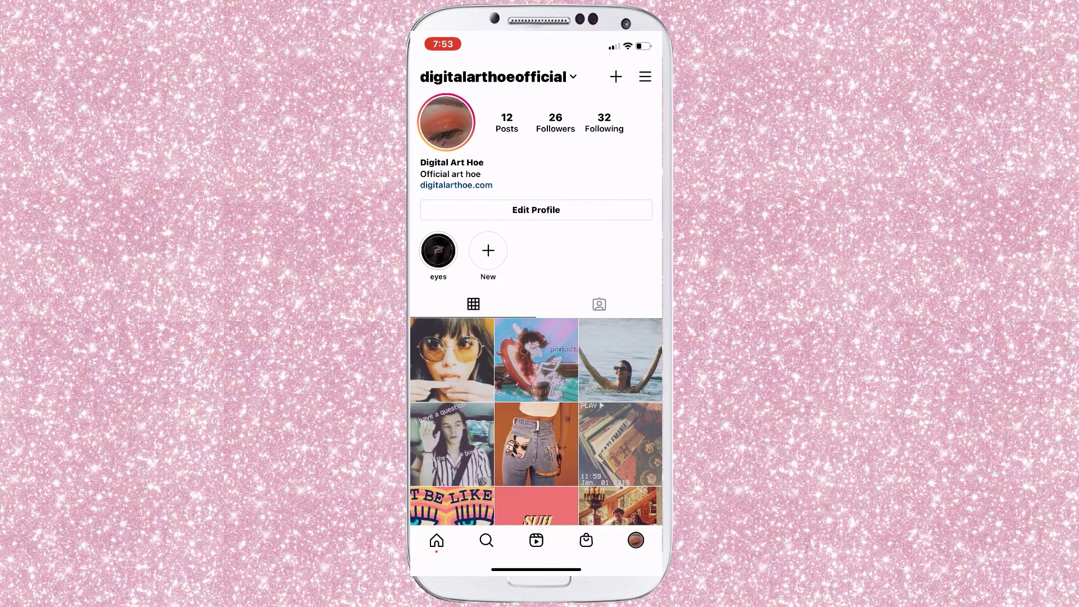
# Step: Start a new highlight from the 27 Sep story with an enlarged rose-gold torso cover
pyautogui.click(488, 250)
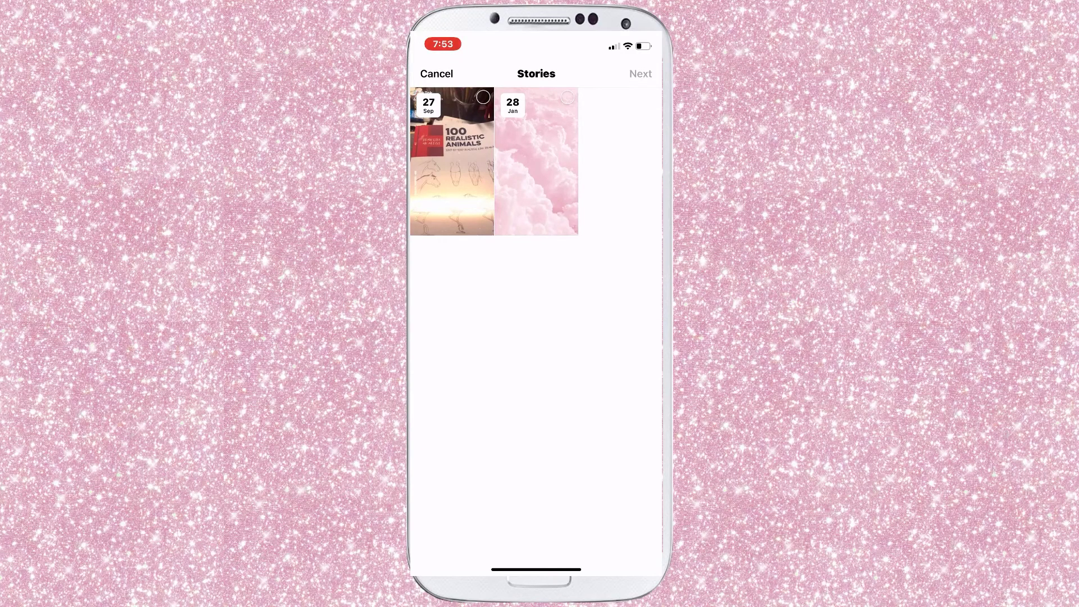
pyautogui.click(452, 160)
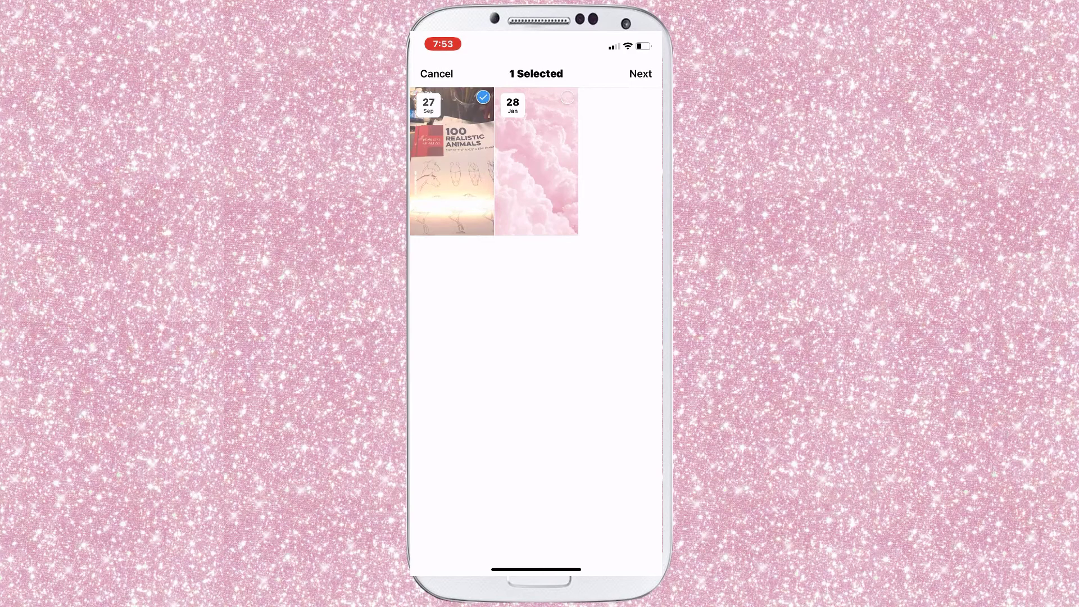
pyautogui.click(641, 73)
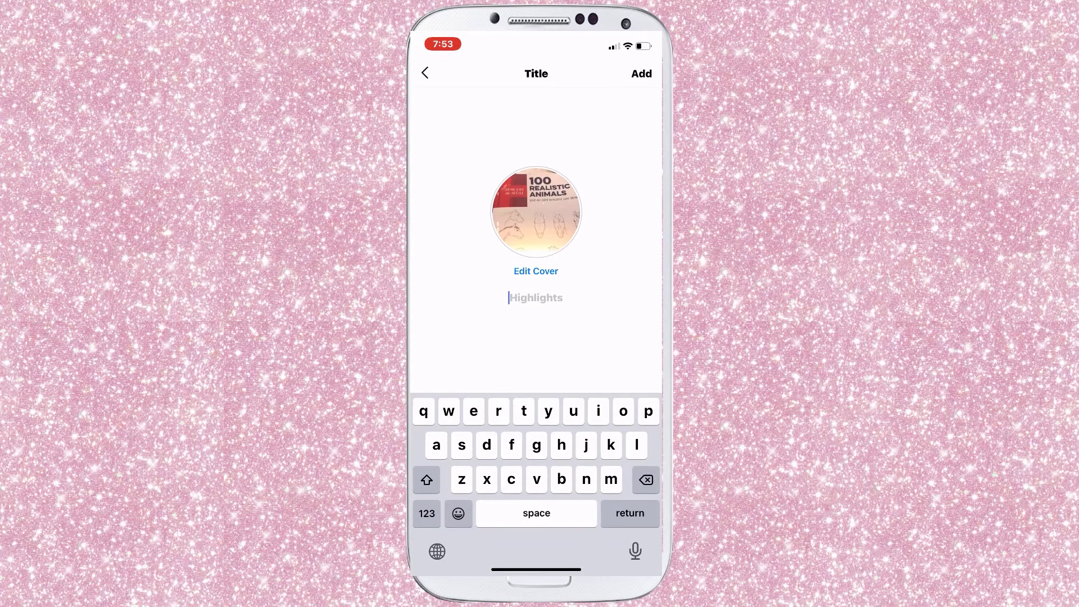
pyautogui.click(537, 272)
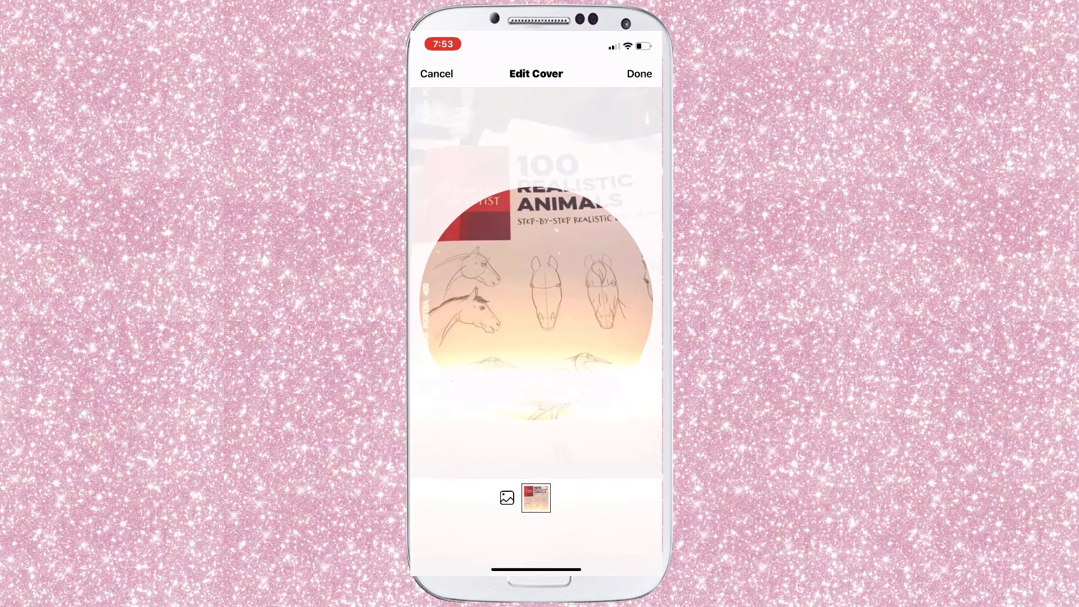
pyautogui.click(507, 497)
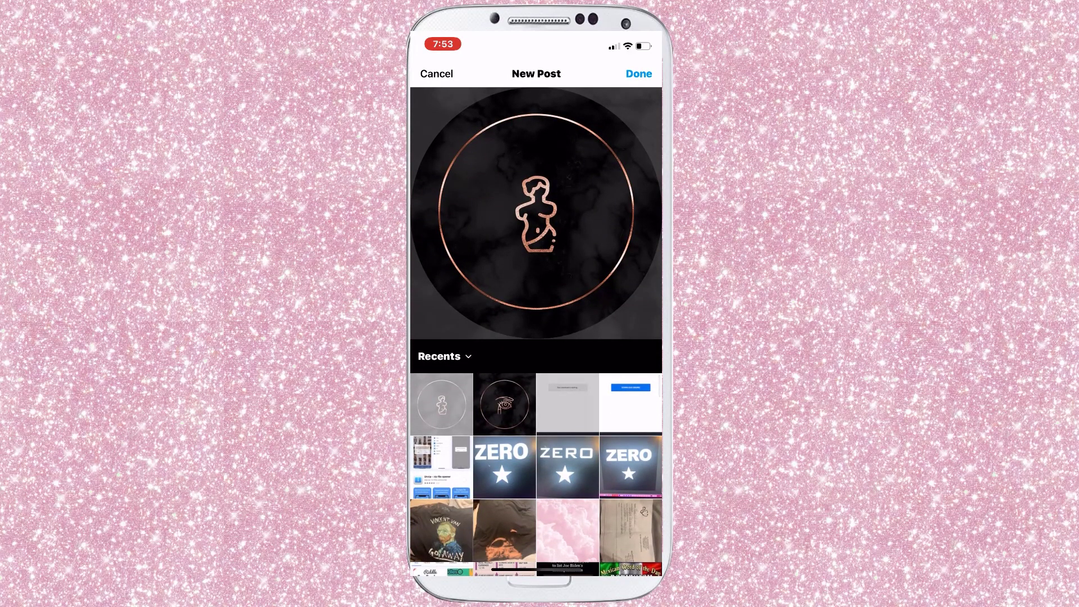
pyautogui.scroll(5, 536, 212)
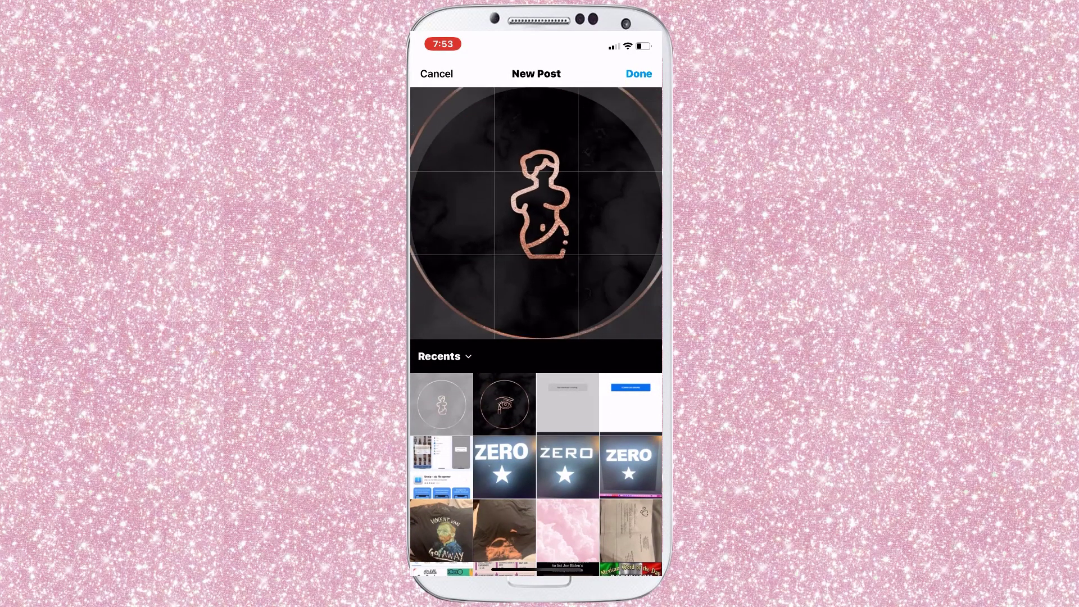
pyautogui.scroll(5, 536, 212)
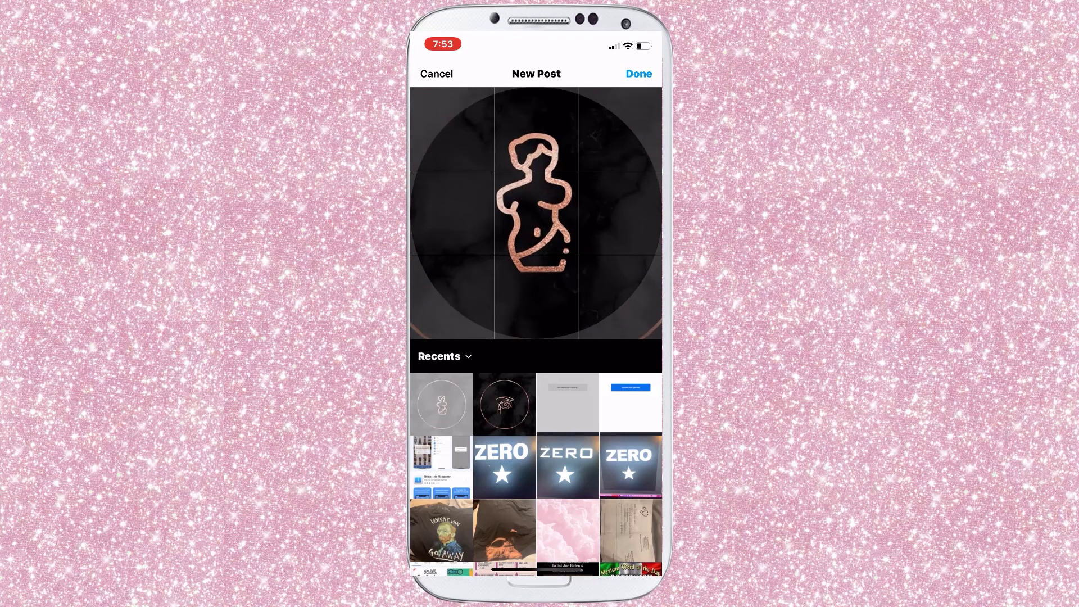
pyautogui.scroll(1, 536, 213)
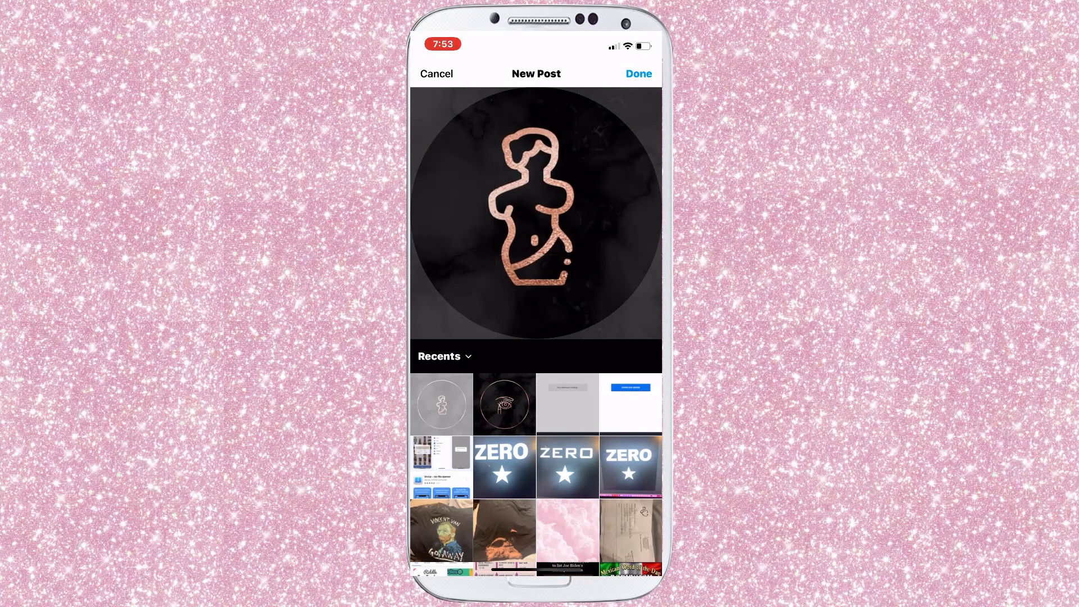
pyautogui.click(639, 74)
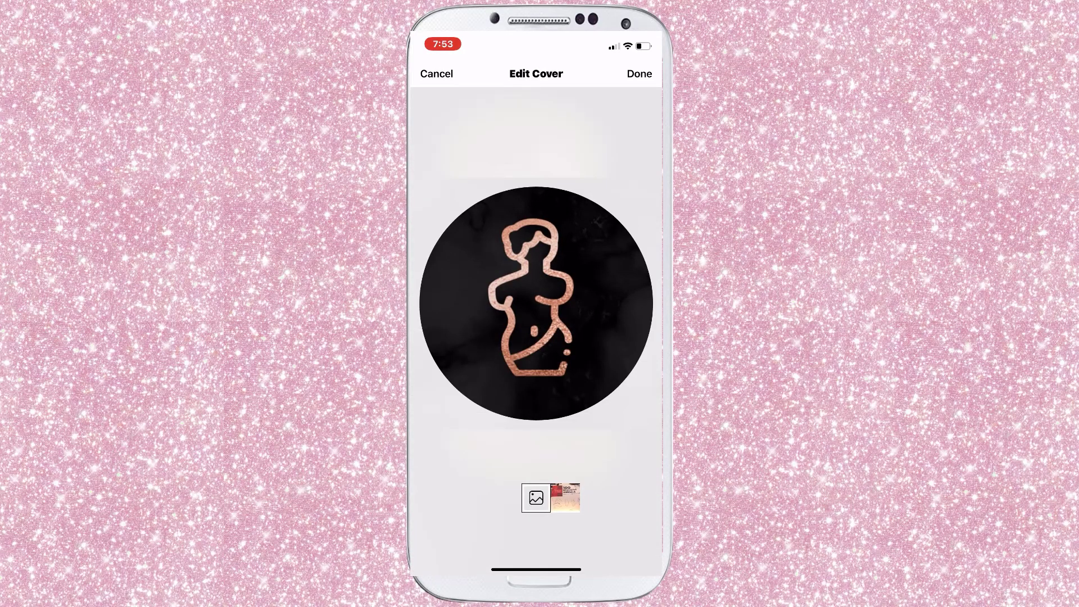
pyautogui.click(639, 73)
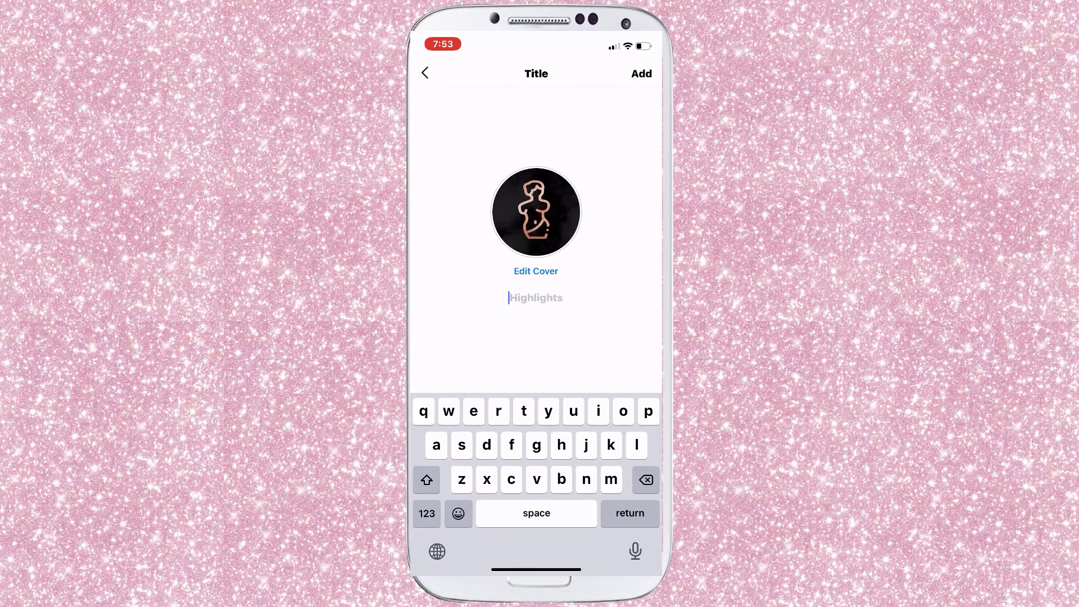
# Step: Title the highlight 'My art' and add it to the profile
pyautogui.click(426, 480)
pyautogui.write('My art')
pyautogui.click(642, 73)
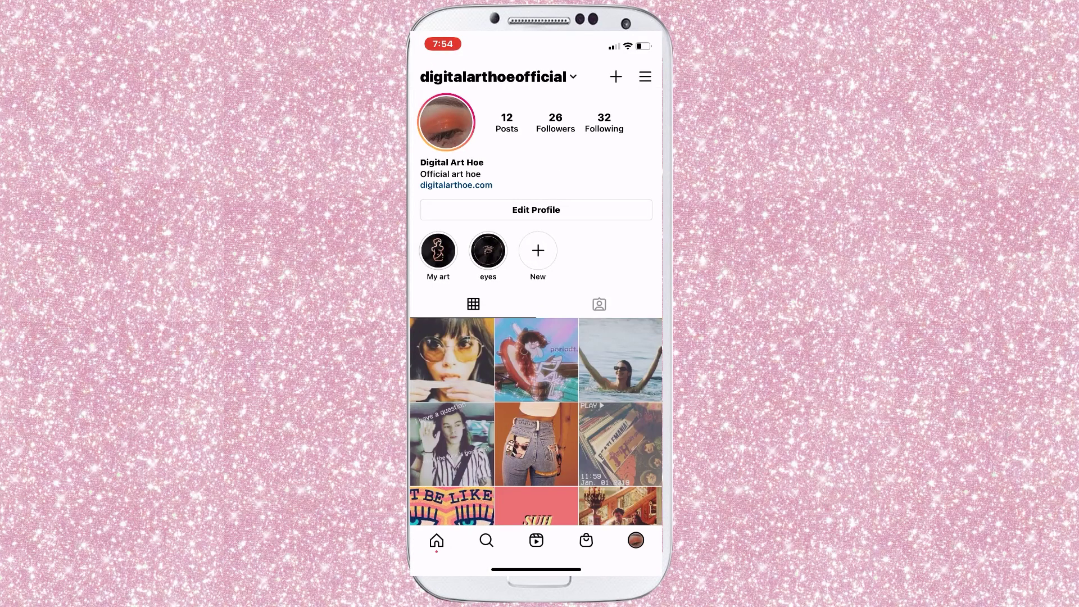
# Step: Open the 'eyes' highlight to view its pink clouds story in Instagram's story viewer
pyautogui.click(488, 250)
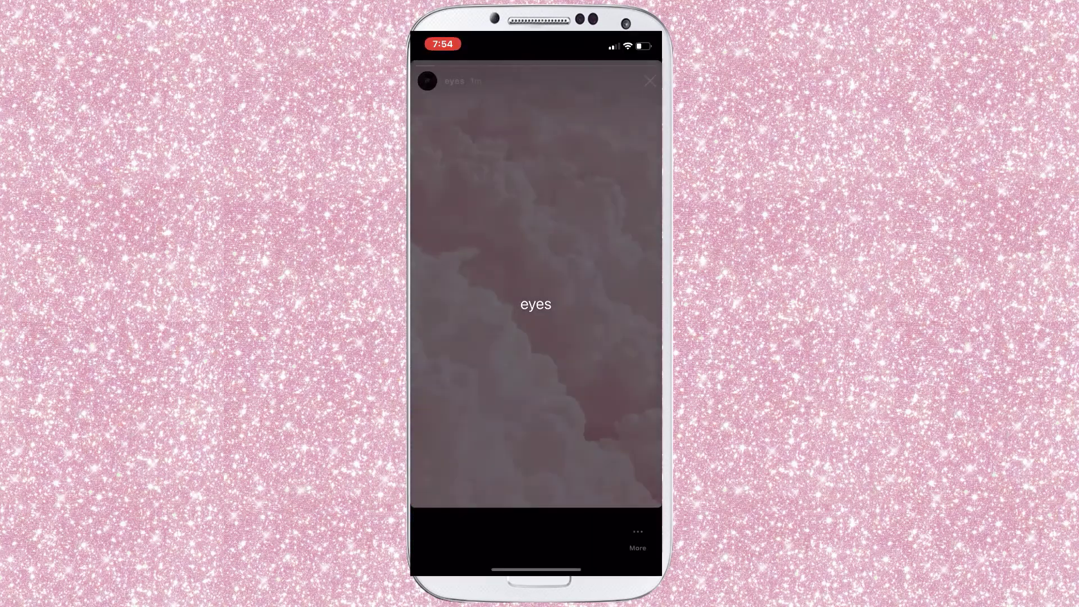